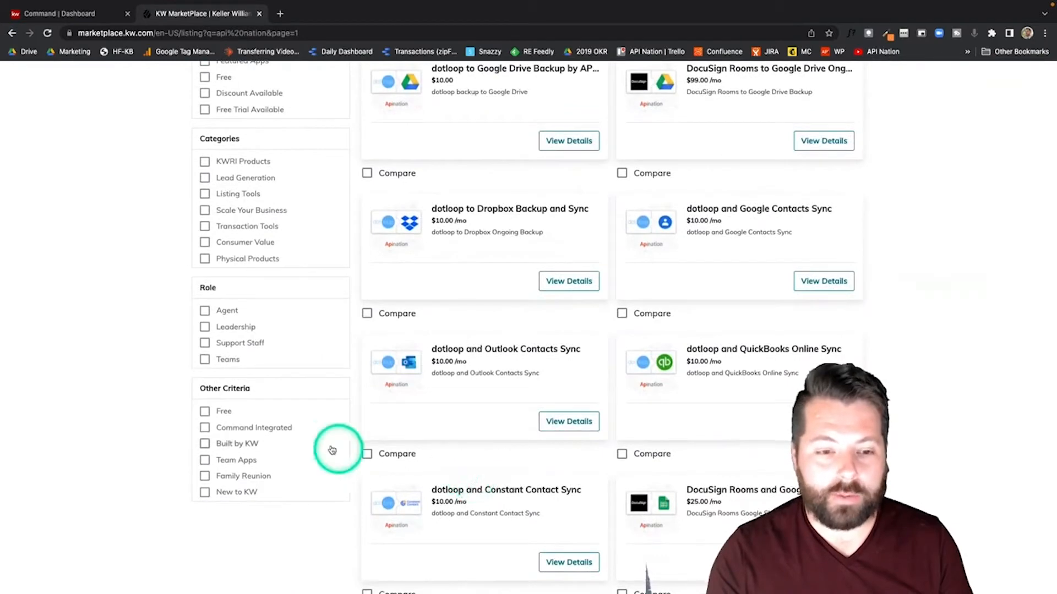
Step: Filter KW Marketplace to Command Integrated products and go to results page 2
click(205, 428)
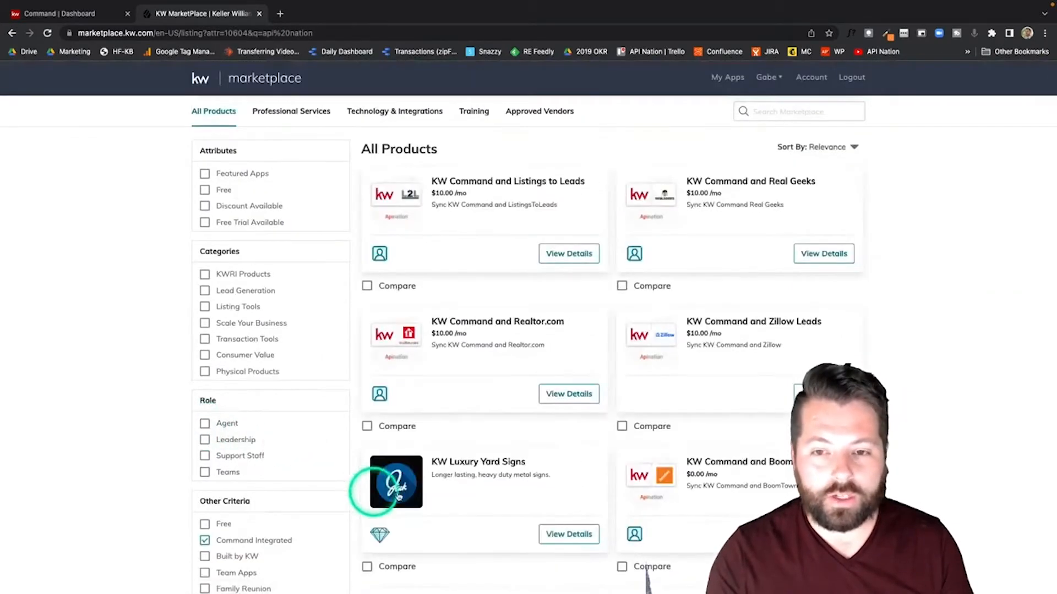
scroll(531, 503, down, 1)
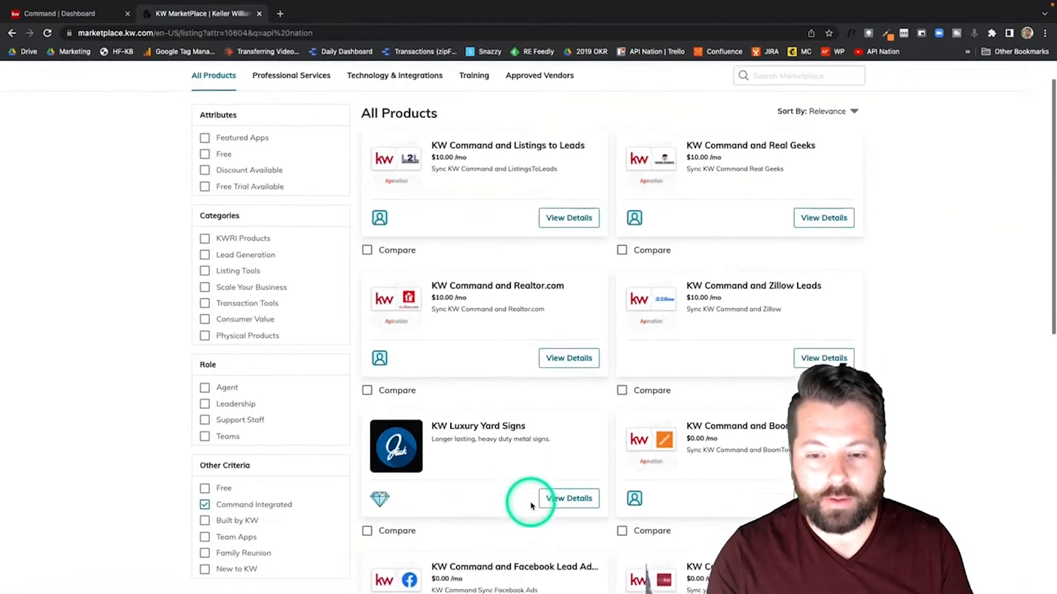
scroll(530, 506, down, 5)
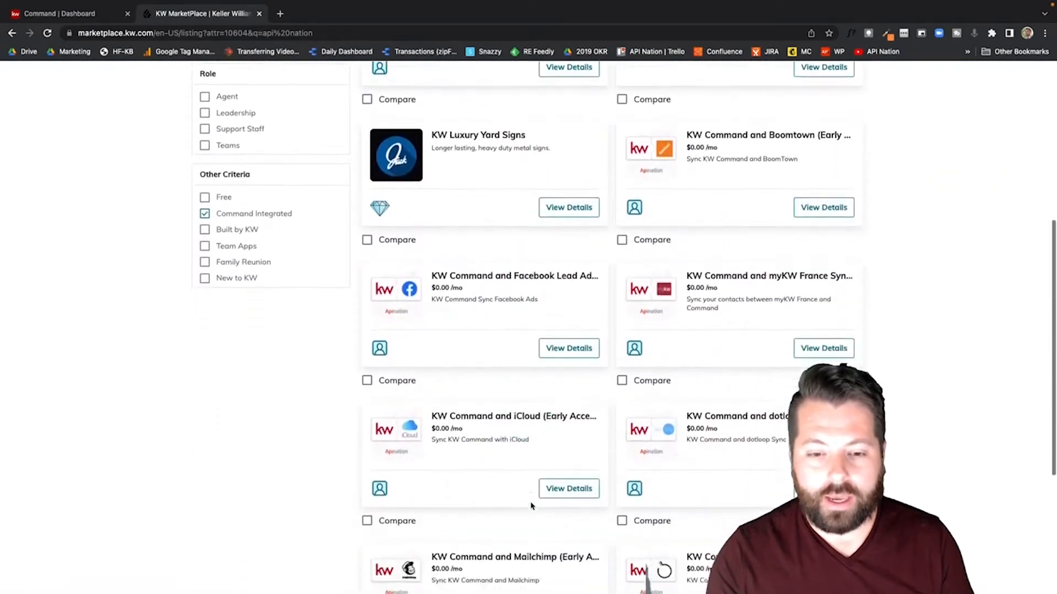
scroll(531, 506, down, 3)
click(797, 522)
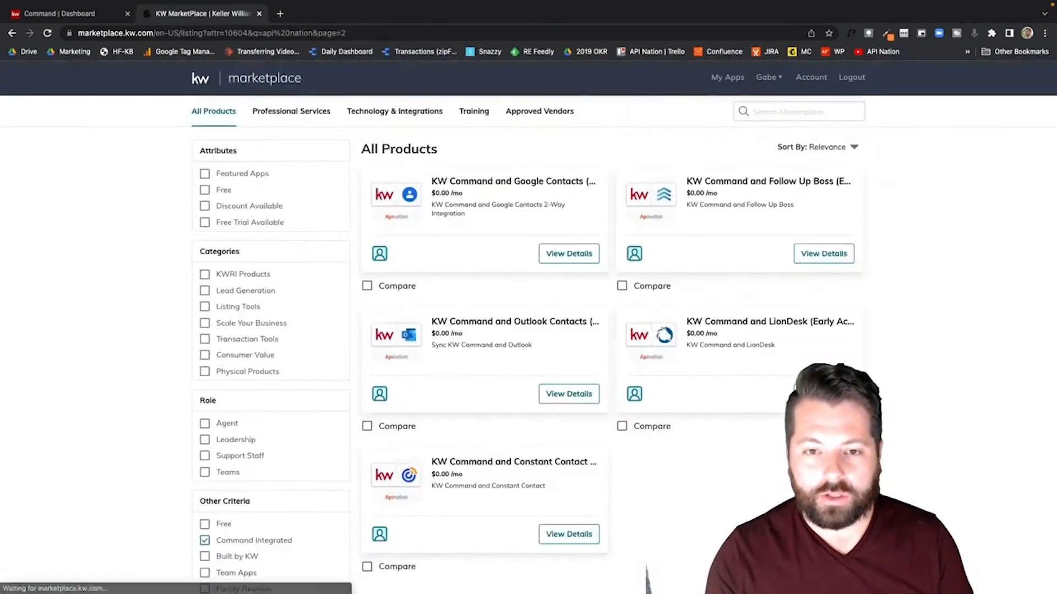
Step: Open the KW Command and Follow Up Boss (Early Access) details page and review it
click(824, 254)
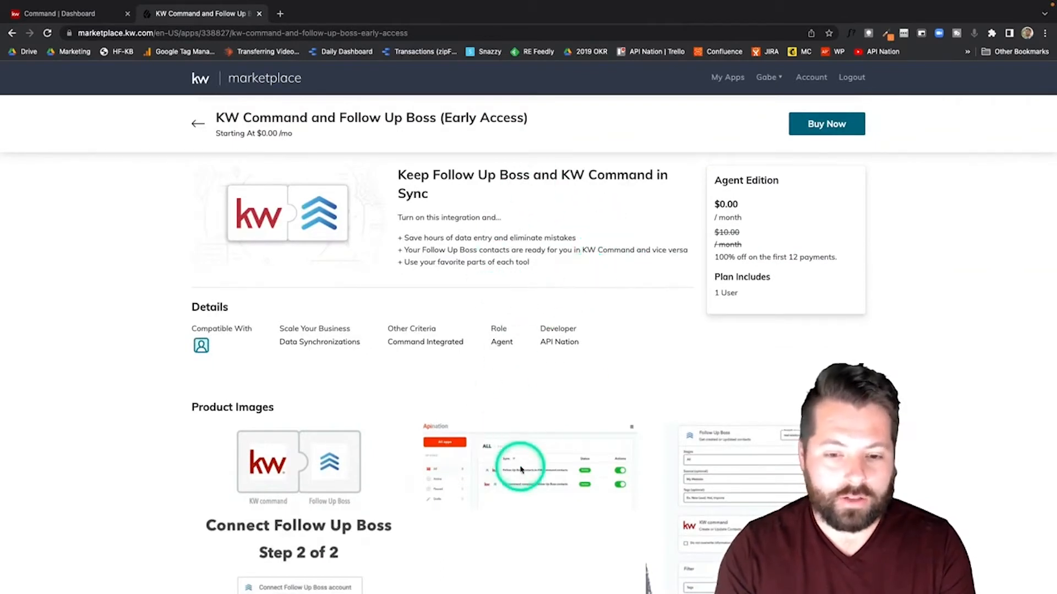
scroll(520, 468, down, 1)
scroll(520, 468, down, 5)
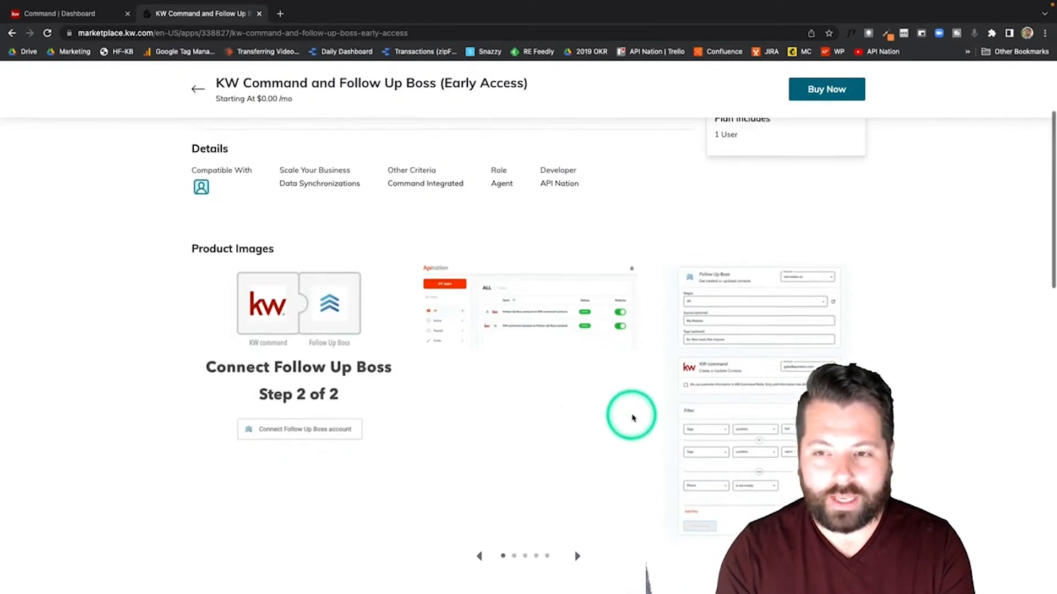
scroll(632, 418, up, 5)
scroll(632, 418, up, 1)
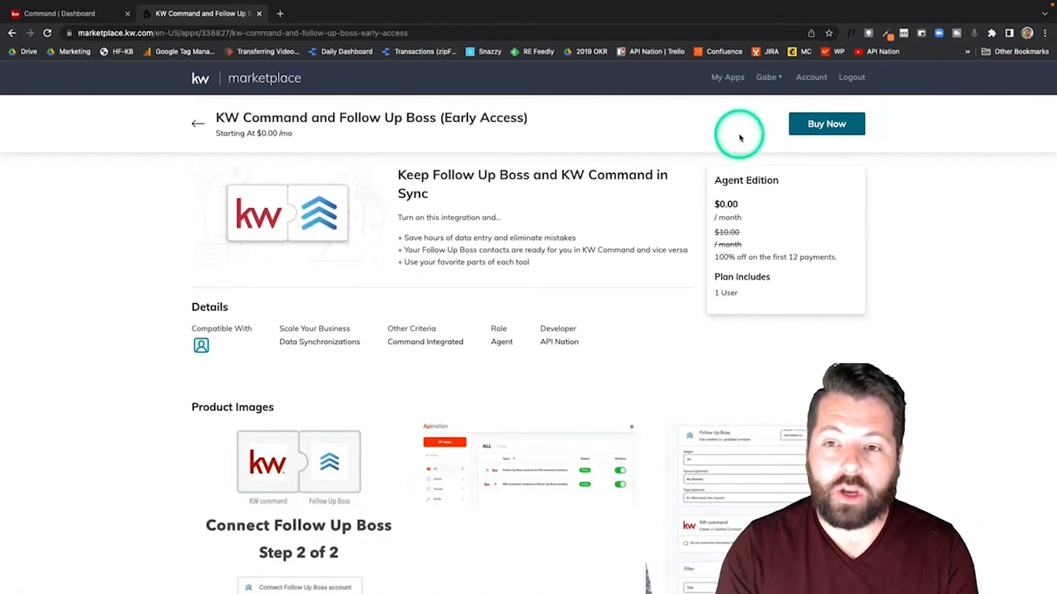
Step: From My Apps, launch the KW Command and Follow Up Boss app in Apination
click(727, 79)
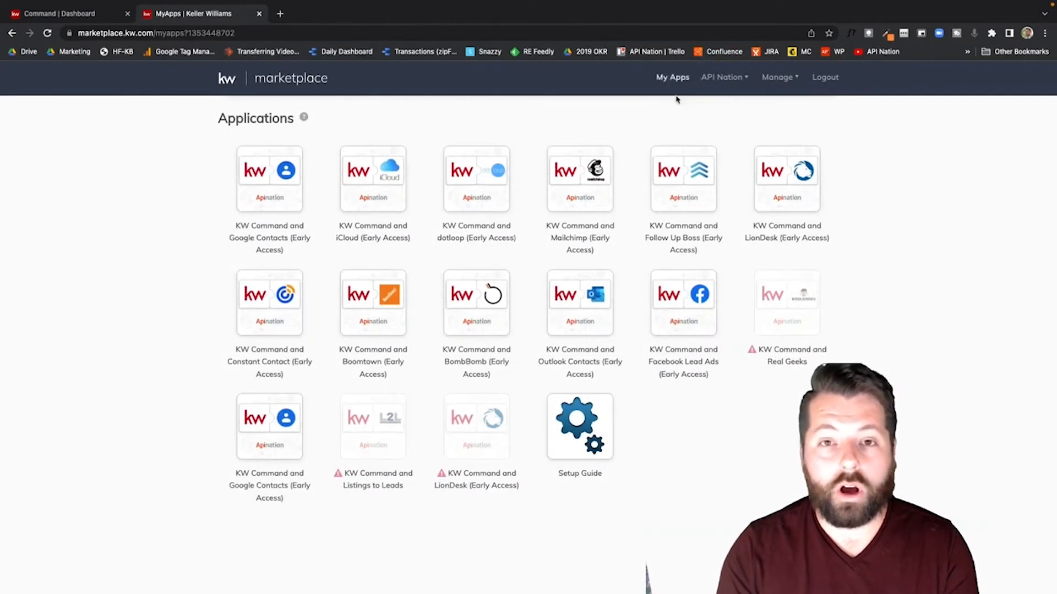
mouse_move(608, 164)
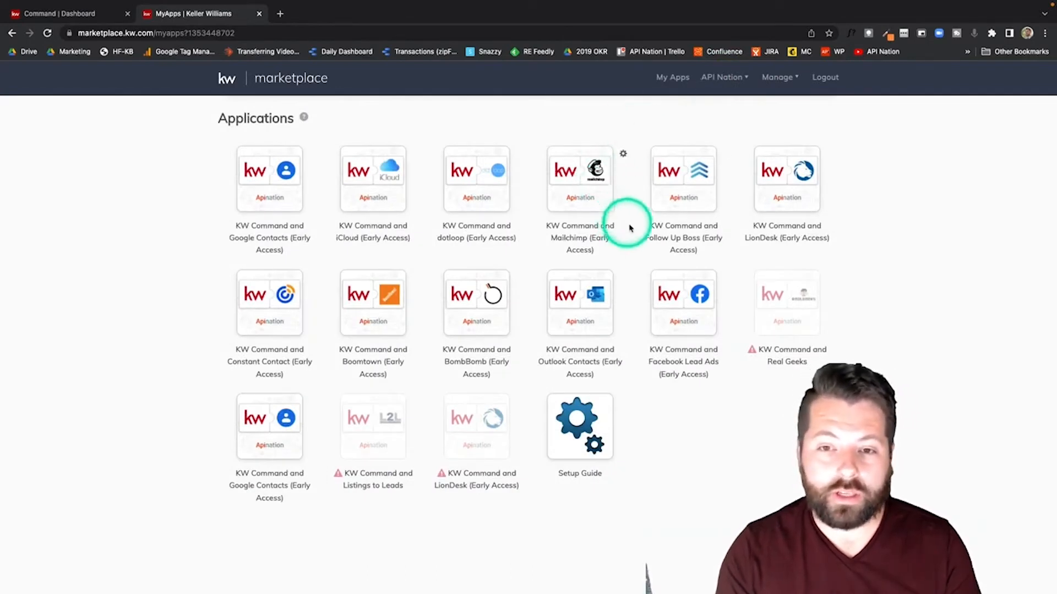
mouse_move(683, 178)
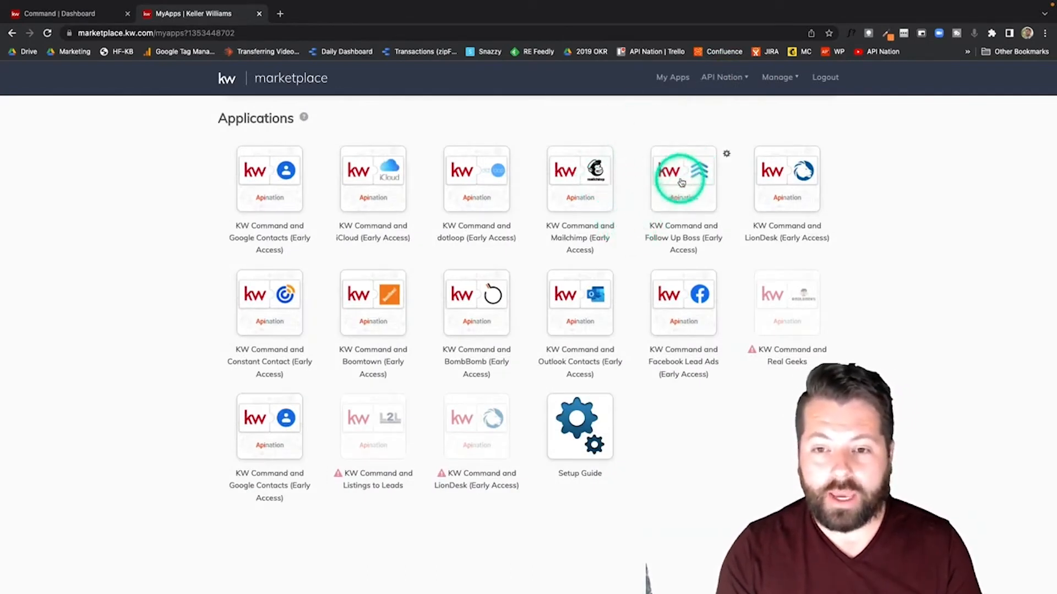
click(684, 182)
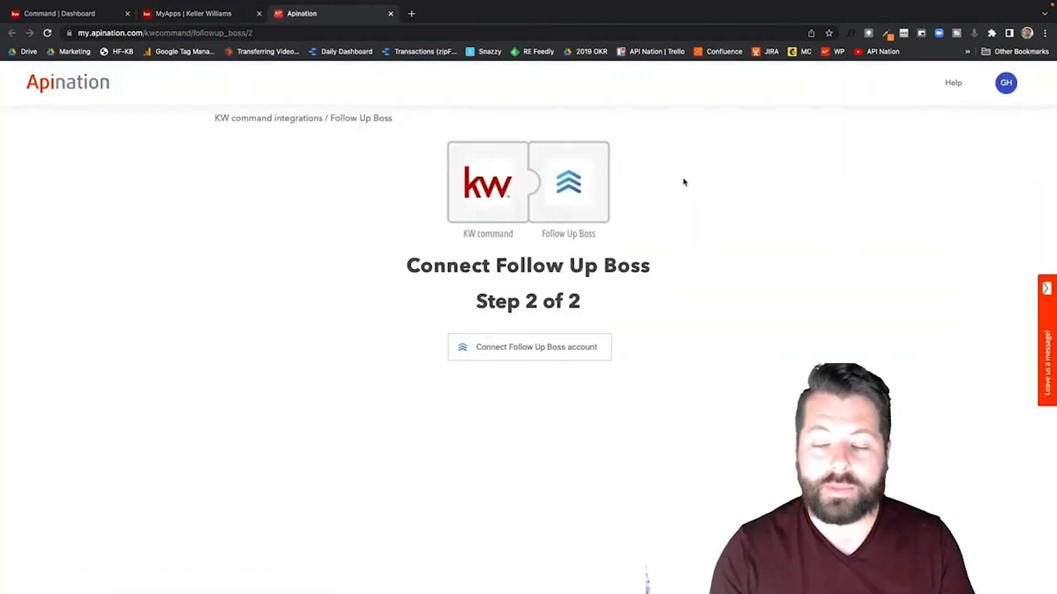
Step: Start the Follow Up Boss account connection, then open a blank browser tab
click(543, 349)
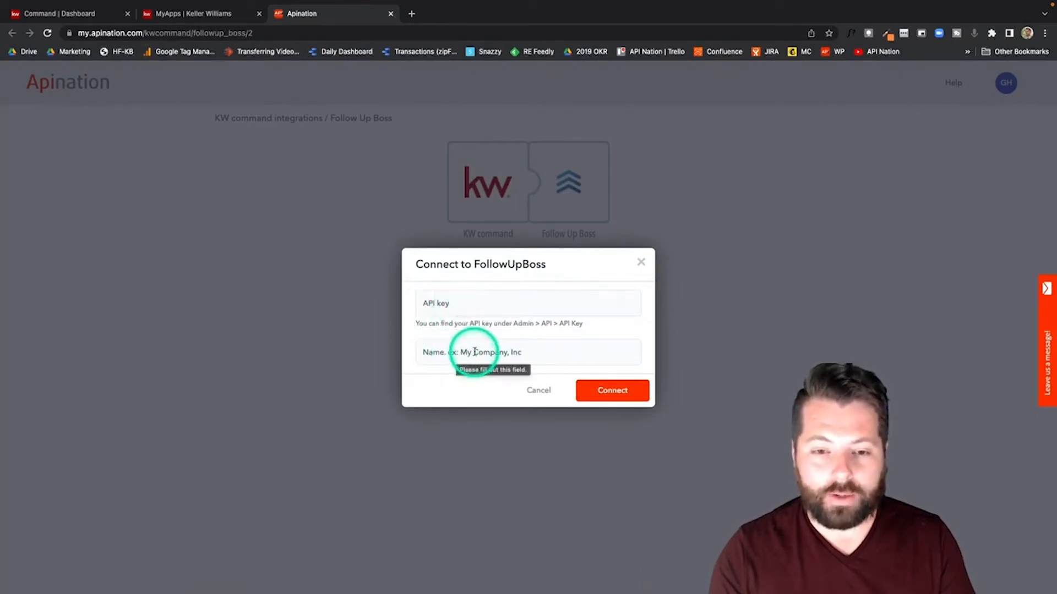
click(412, 13)
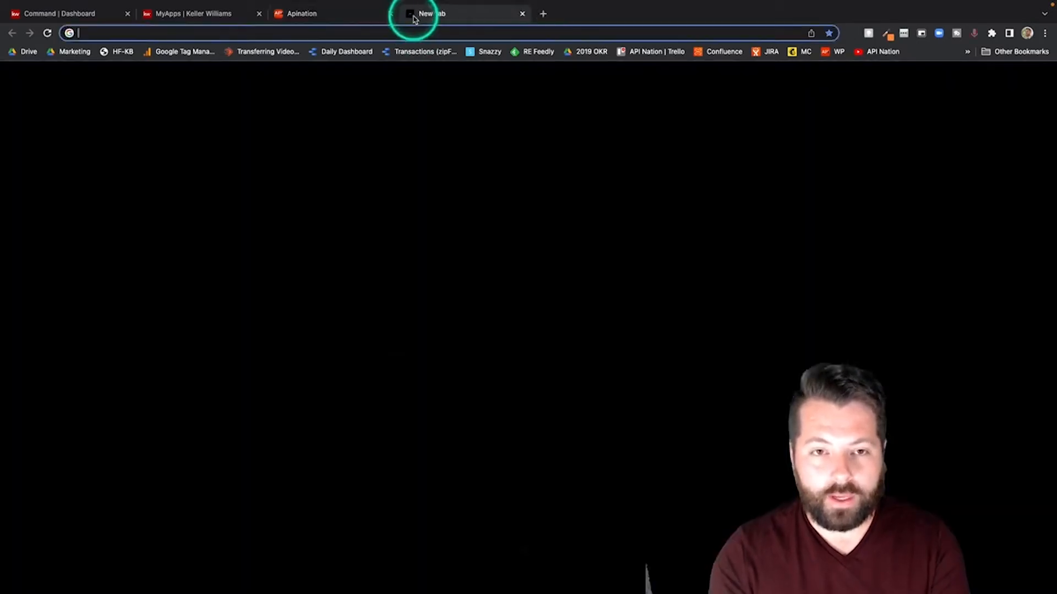
Step: Go to followupboss.com and open the Admin API settings page
text(followupboss.com)
key(Return)
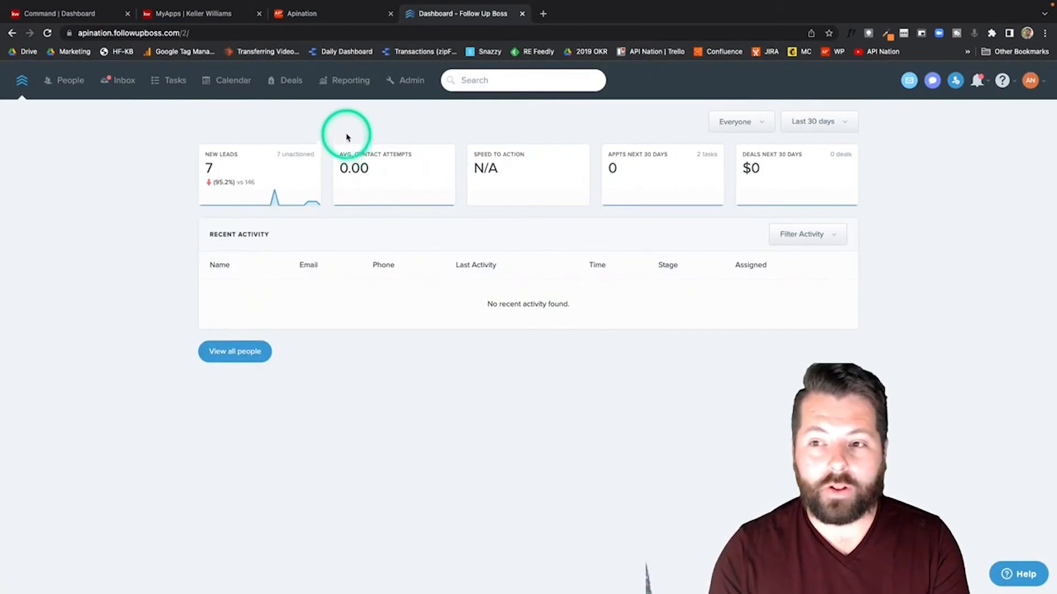
click(412, 83)
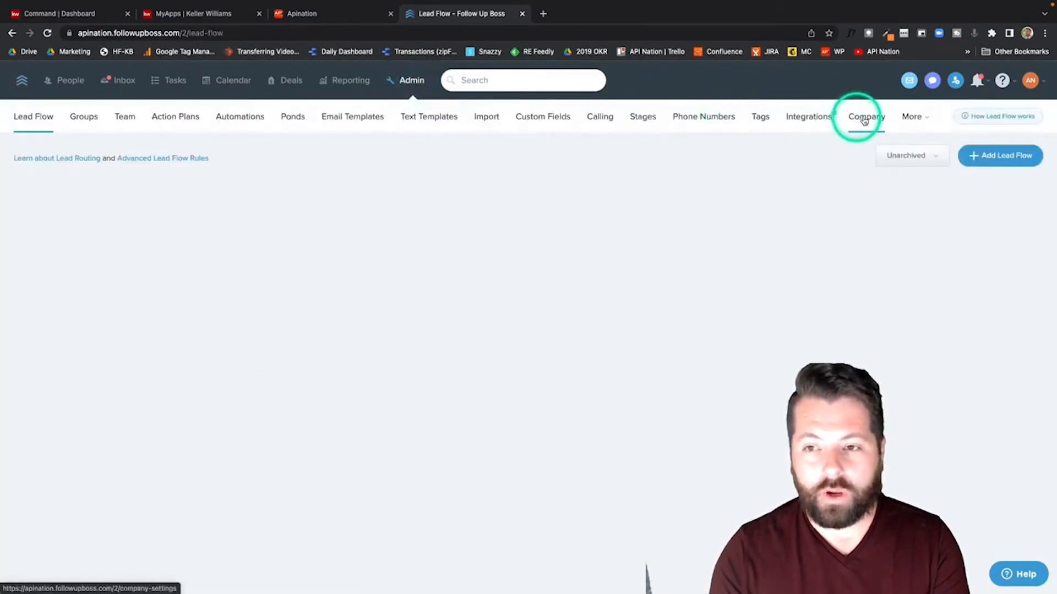
click(912, 120)
click(853, 139)
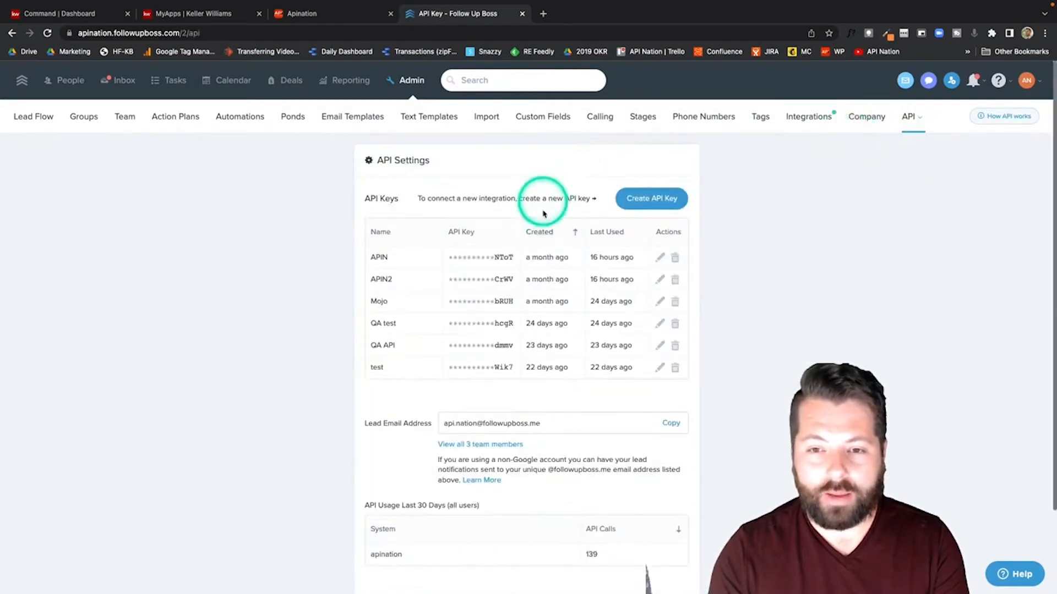
Step: Create an API key named 'KW Command' and copy it to the clipboard
click(668, 202)
text(K)
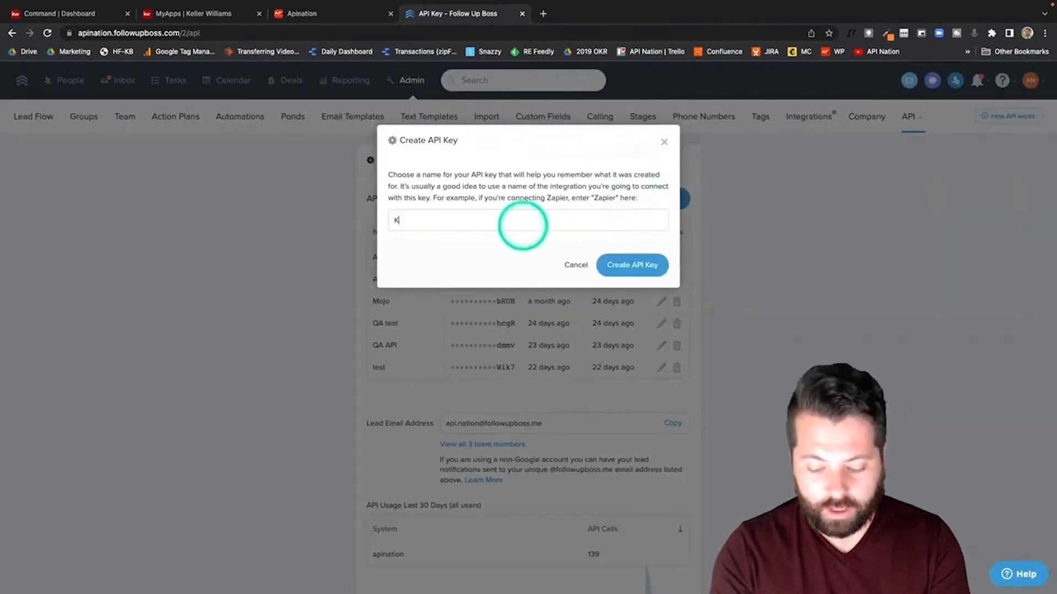
text(W Command)
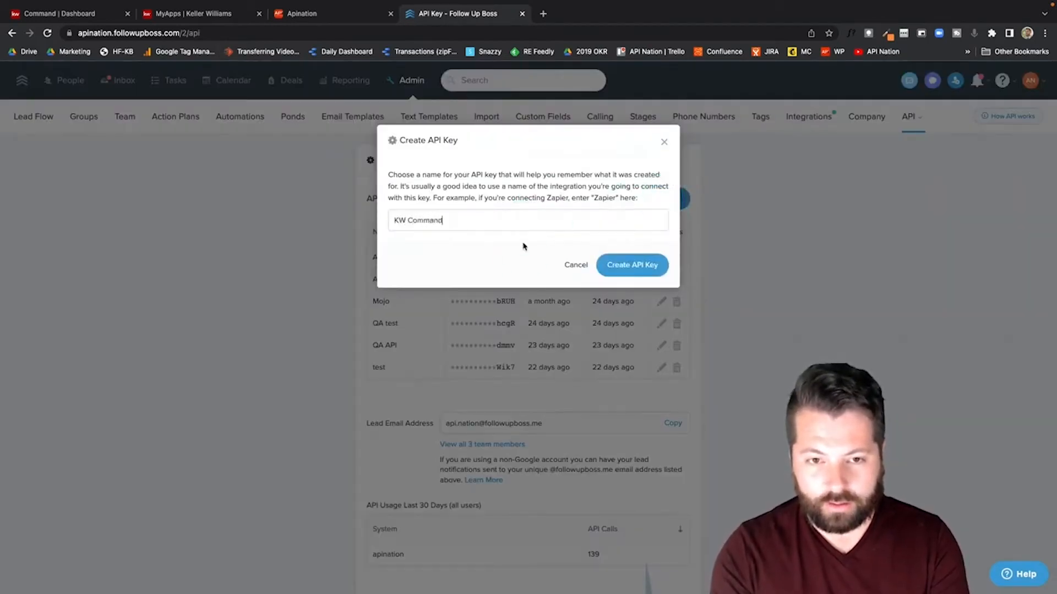
click(632, 263)
click(650, 201)
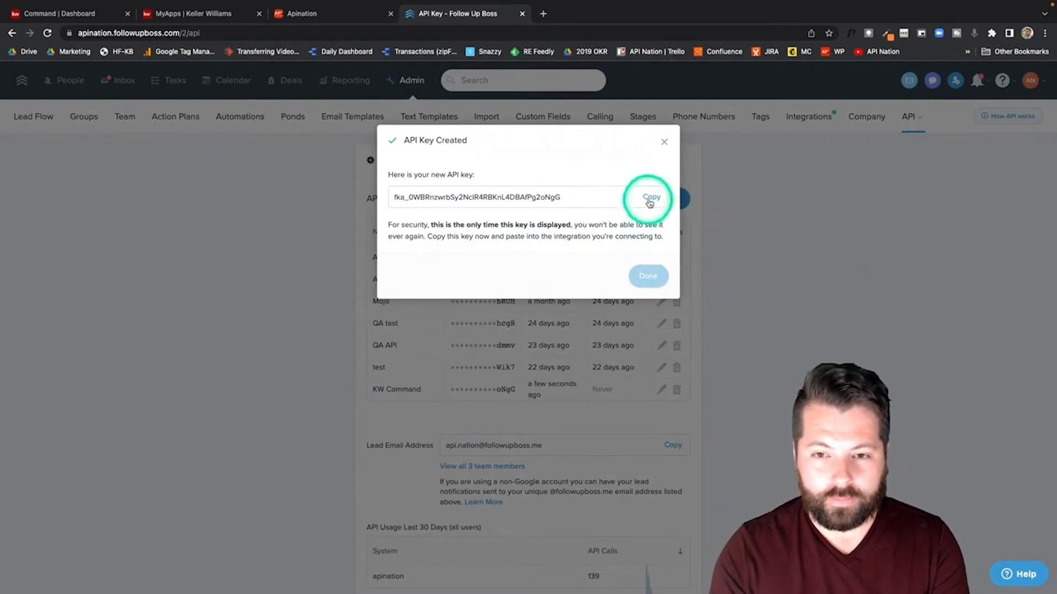
click(646, 279)
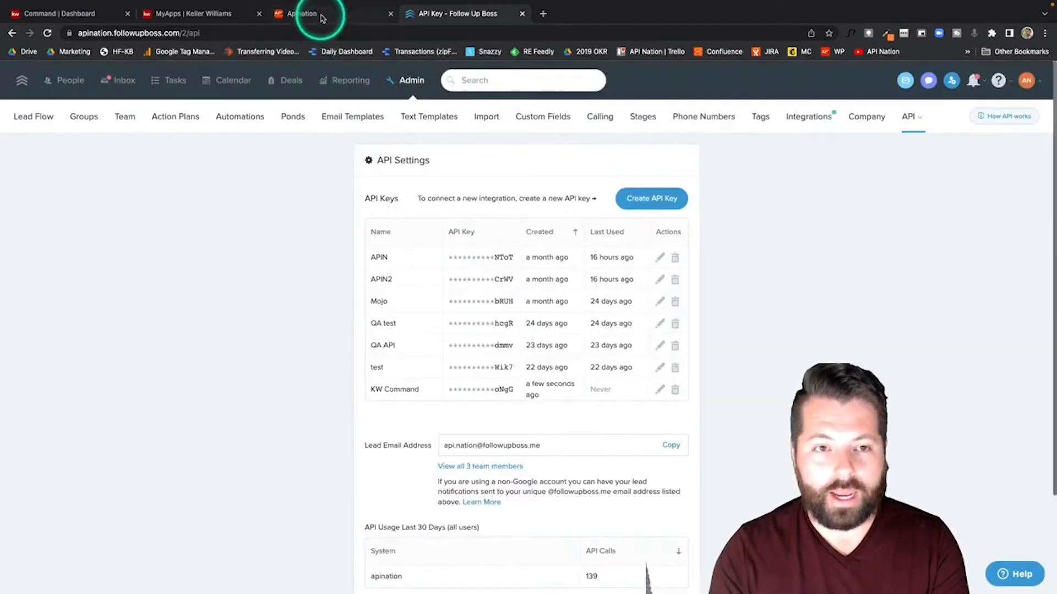
Step: Paste the copied API key and an account name into Apination's form and connect
click(322, 16)
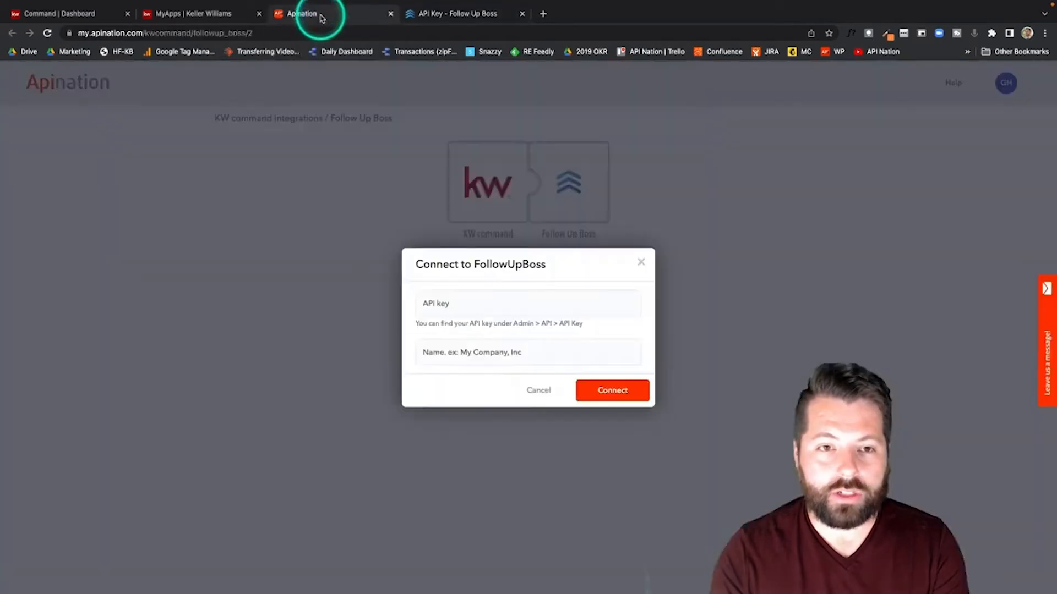
click(537, 309)
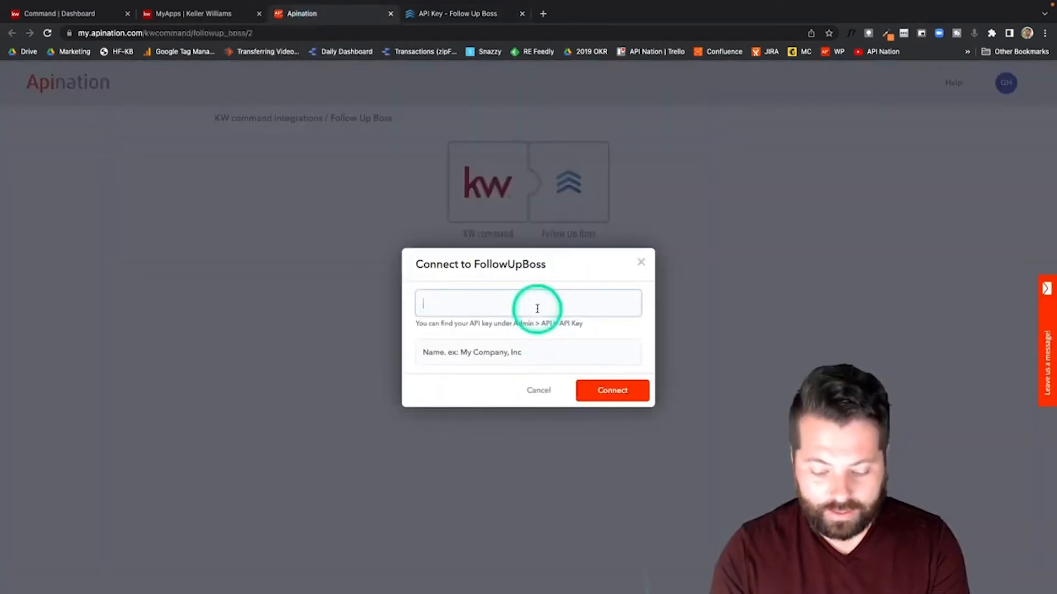
key(super+v)
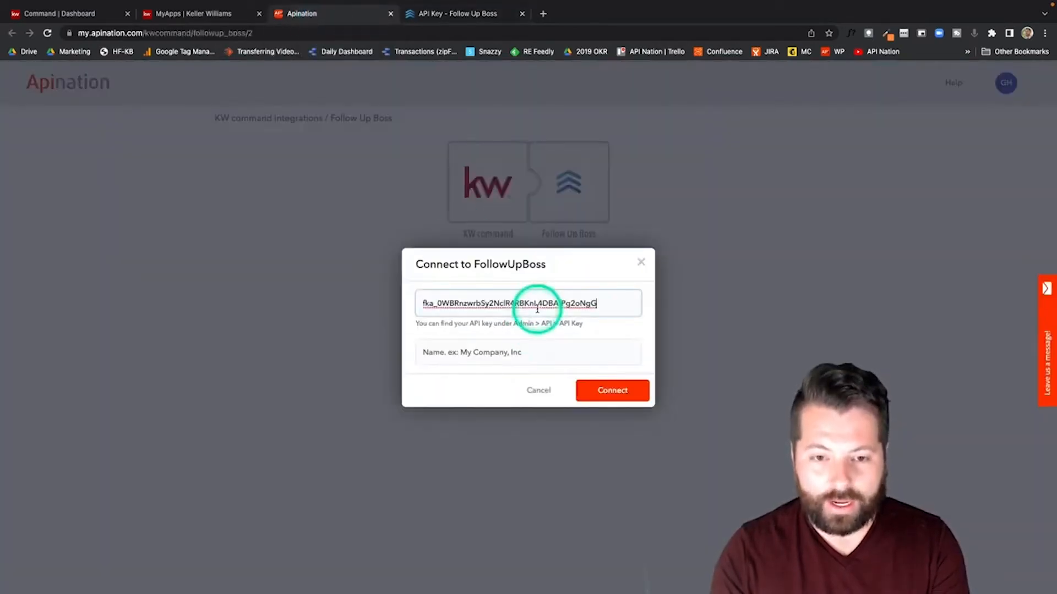
click(489, 355)
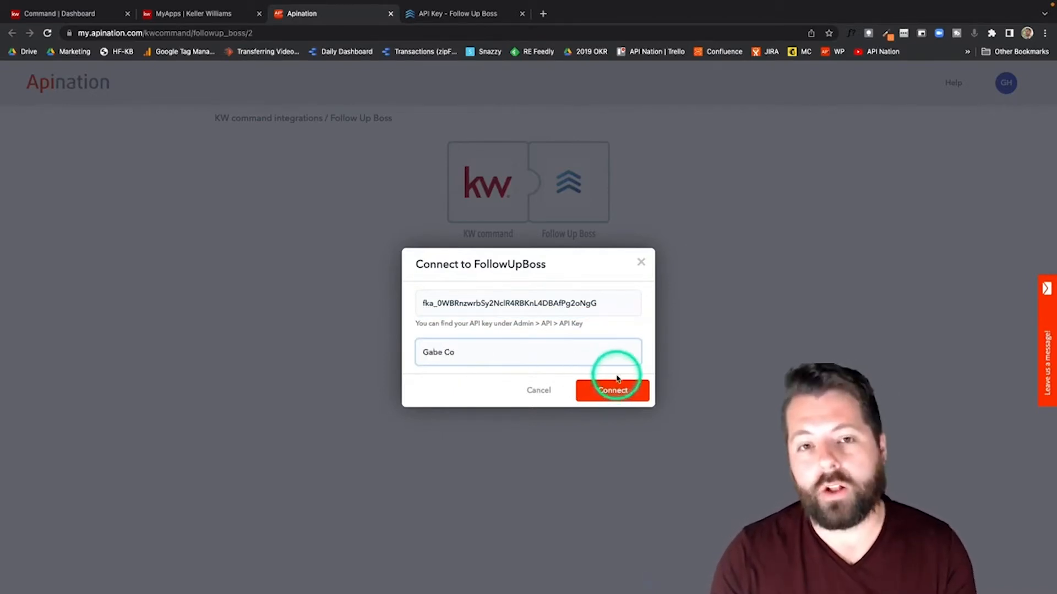
click(617, 384)
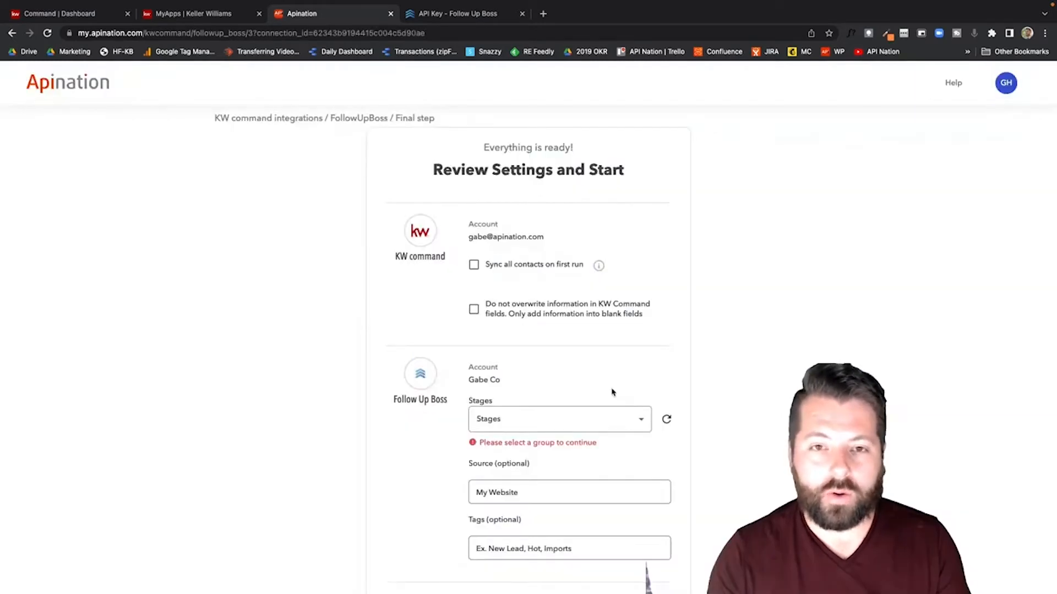
Step: Sync all contacts on the first run without overwriting existing KW Command field data
scroll(612, 392, down, 2)
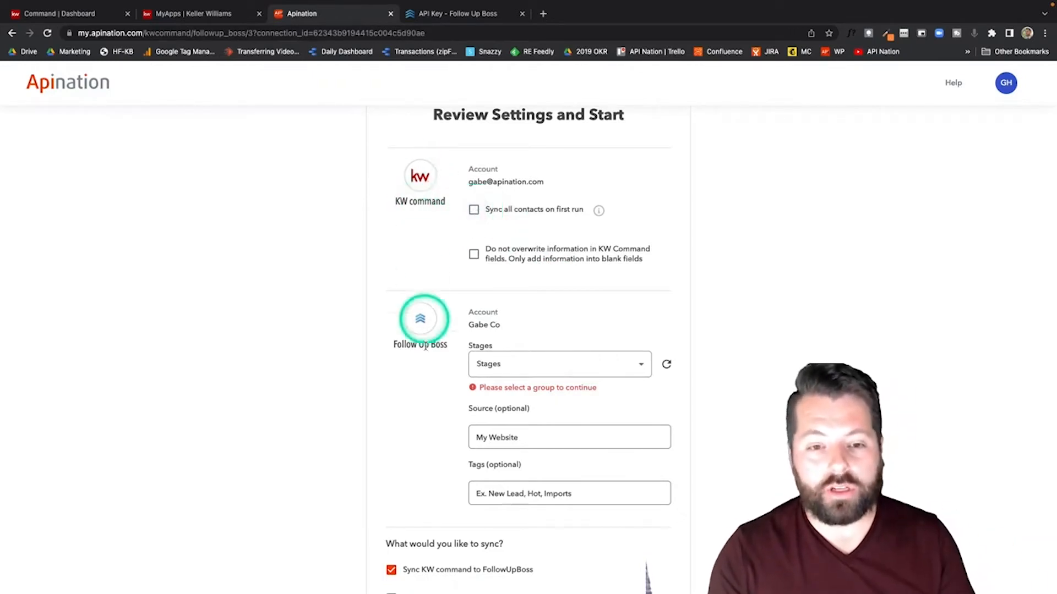
click(473, 210)
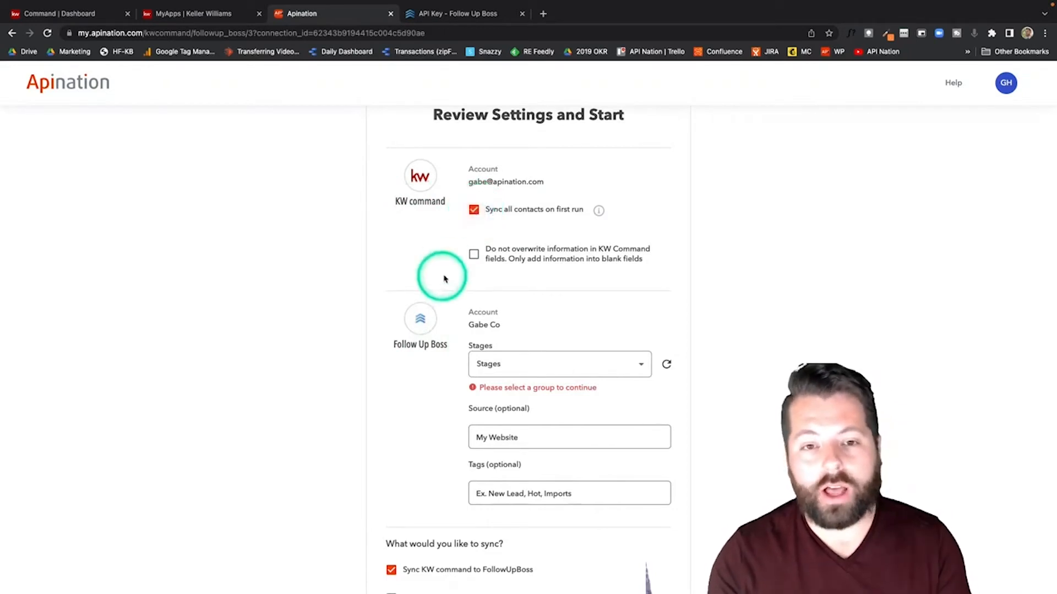
click(475, 256)
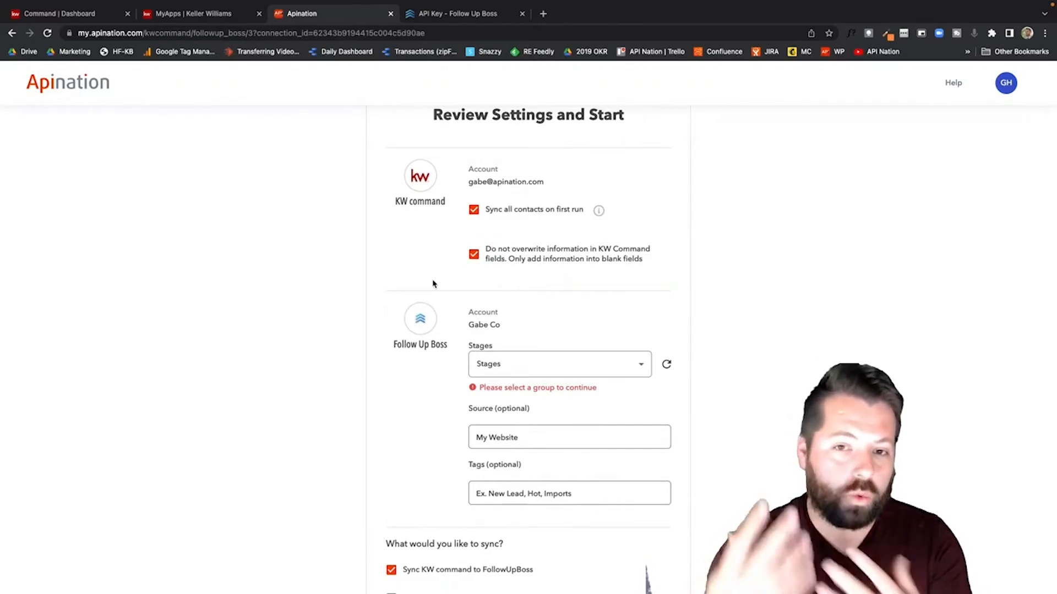
scroll(433, 283, down, 3)
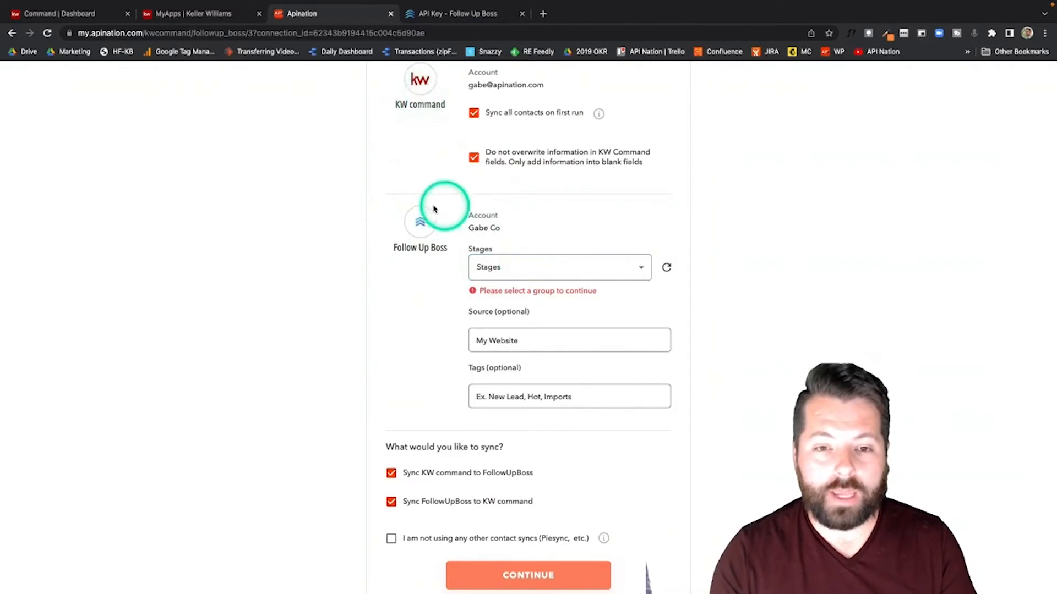
Step: Set the stage to Lead and source to KW Command, and confirm no other contact syncs
click(642, 269)
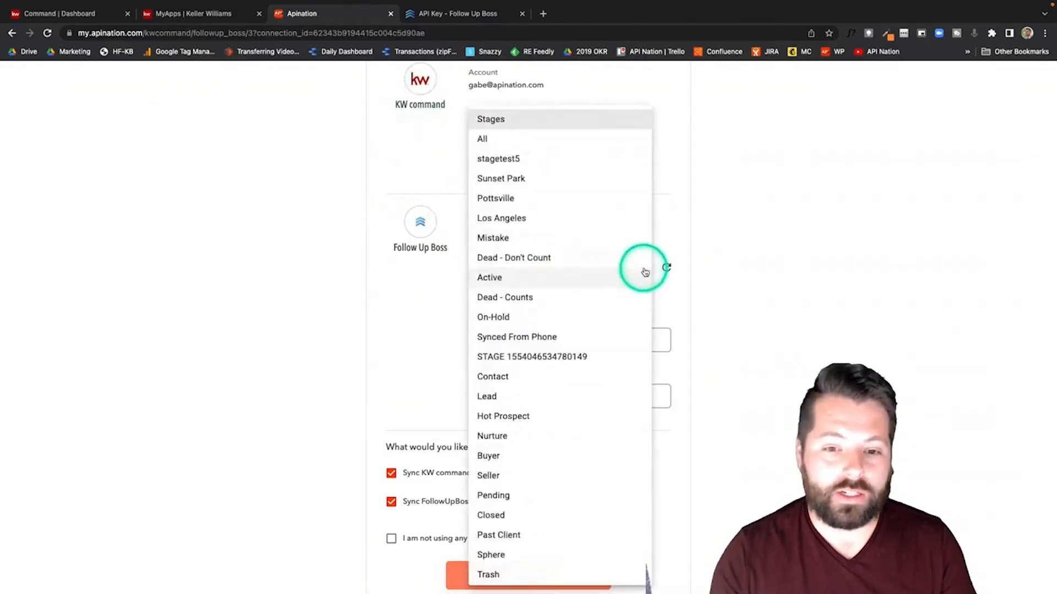
click(546, 399)
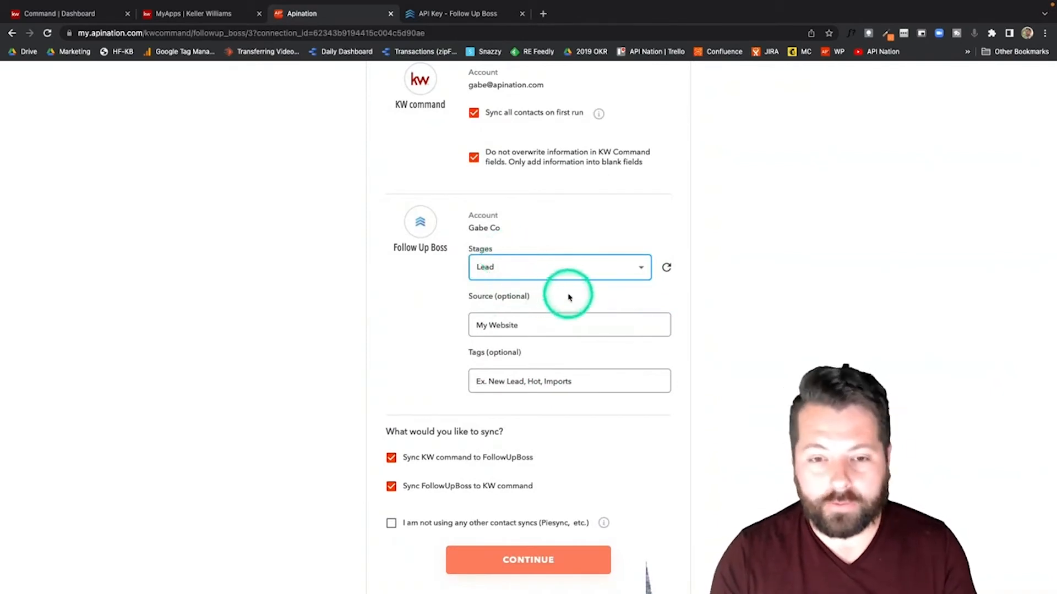
click(550, 324)
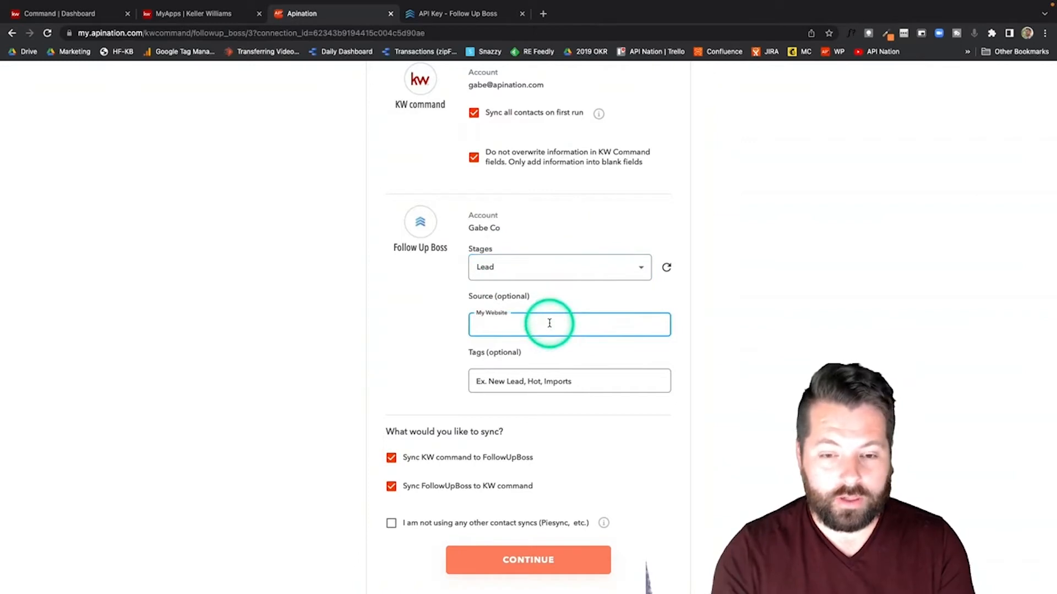
text(KW Command)
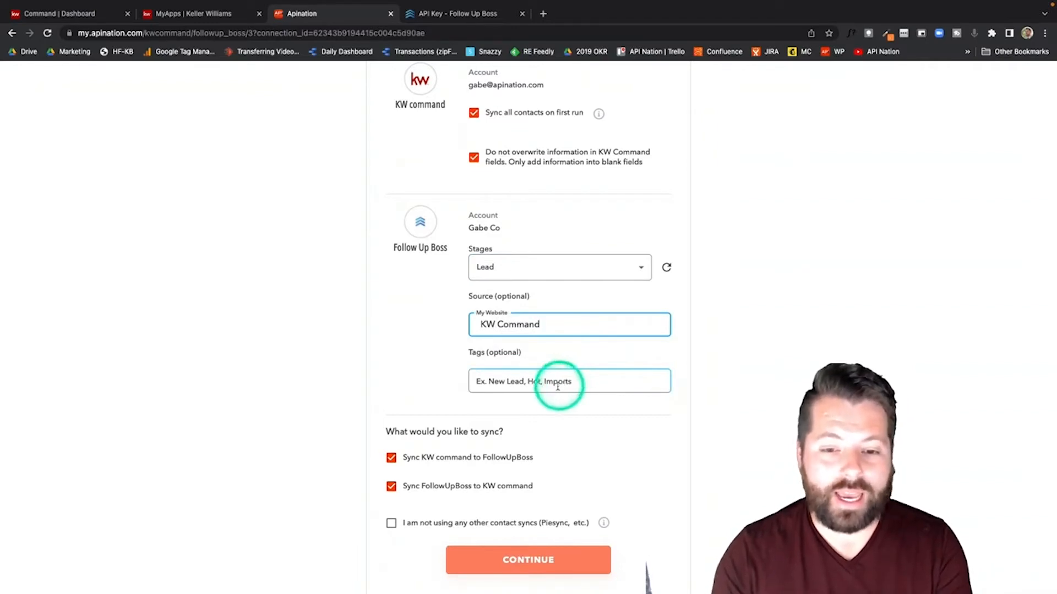
scroll(365, 402, down, 1)
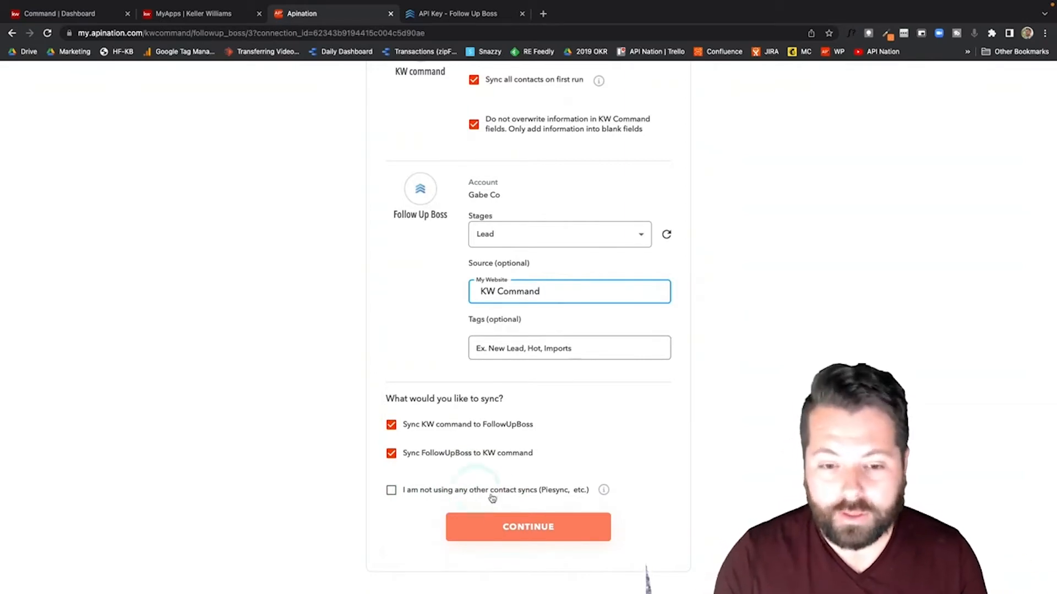
click(457, 495)
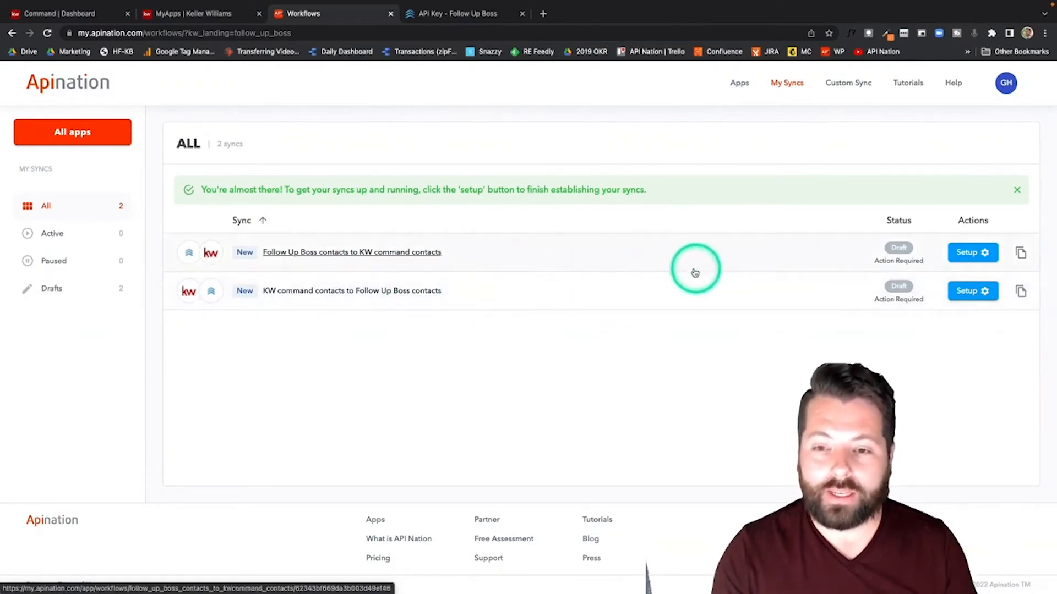
Step: Open the Follow Up Boss to KW command sync, set Stages to All and clear Source
click(338, 253)
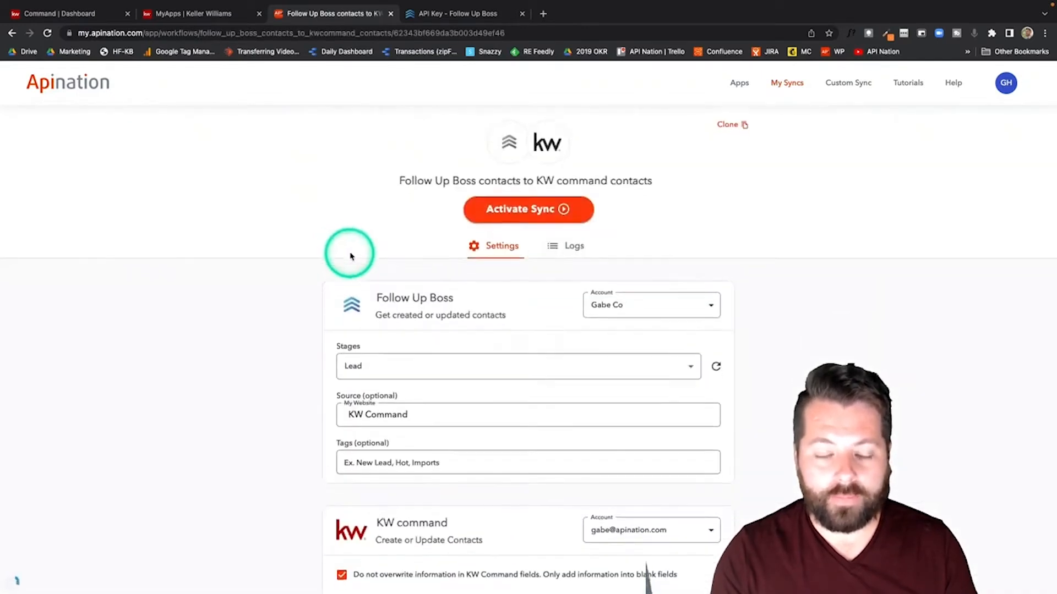
scroll(318, 290, down, 3)
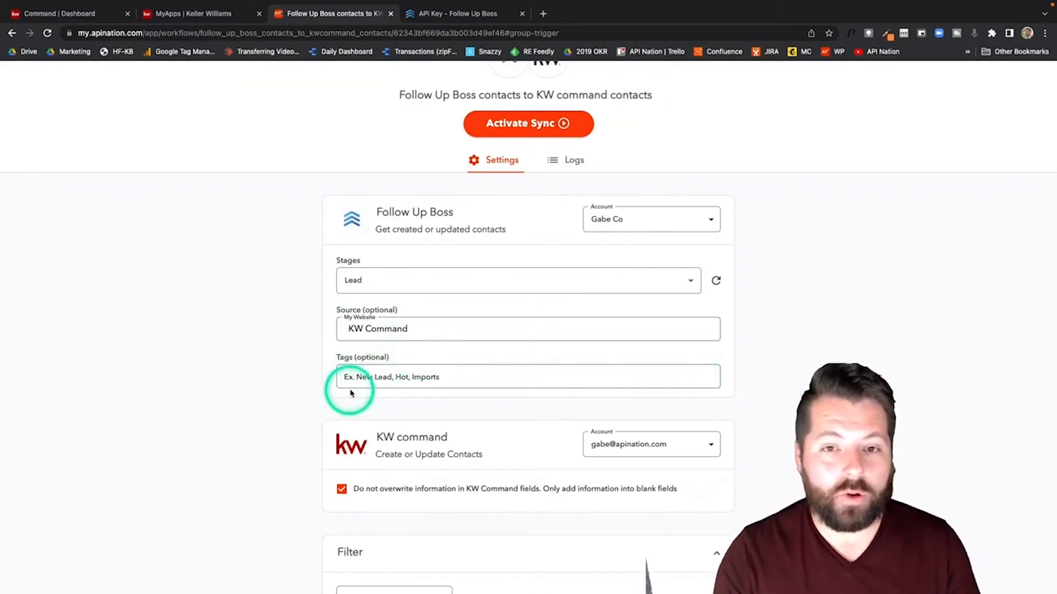
click(370, 284)
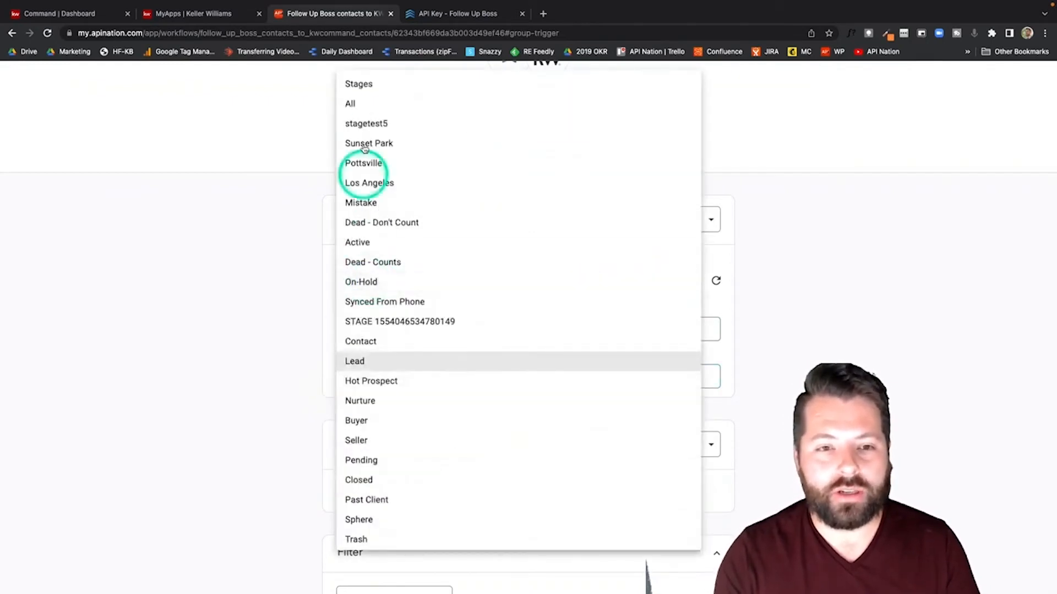
click(366, 108)
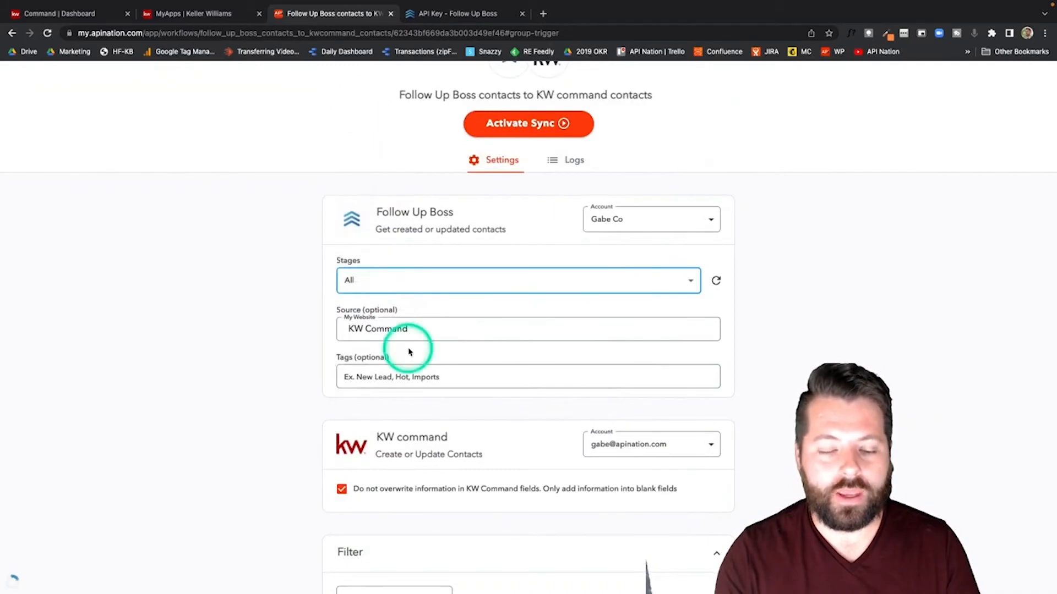
drag(424, 330, 379, 329)
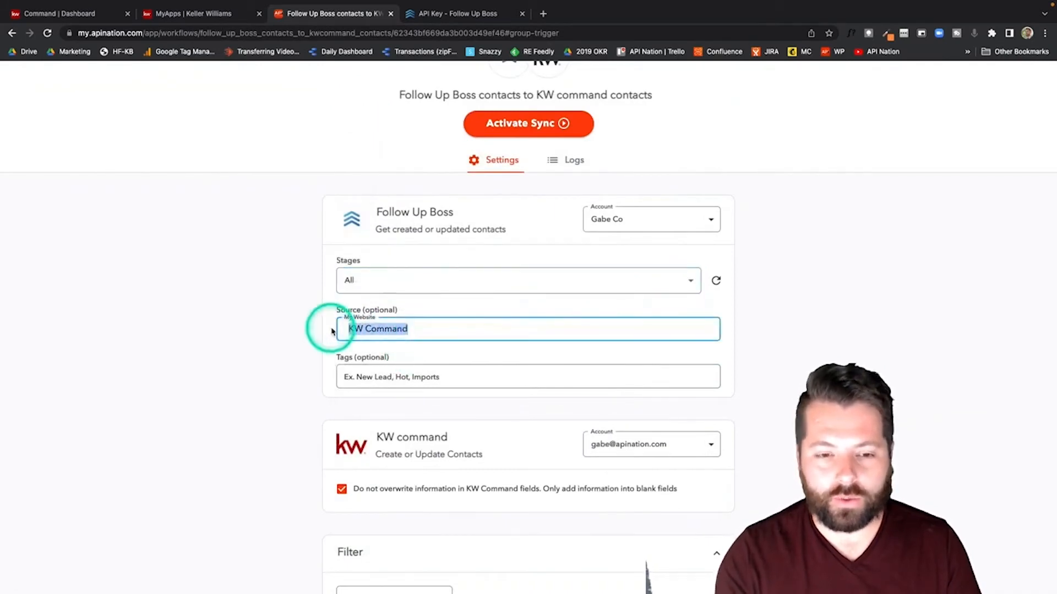
click(323, 388)
scroll(323, 389, down, 4)
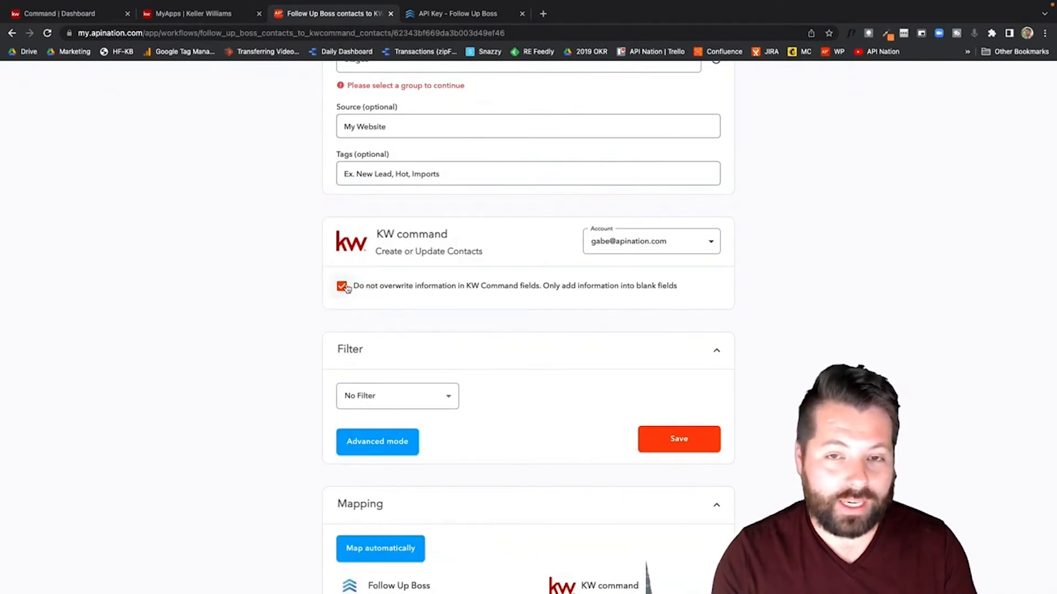
scroll(330, 343, down, 1)
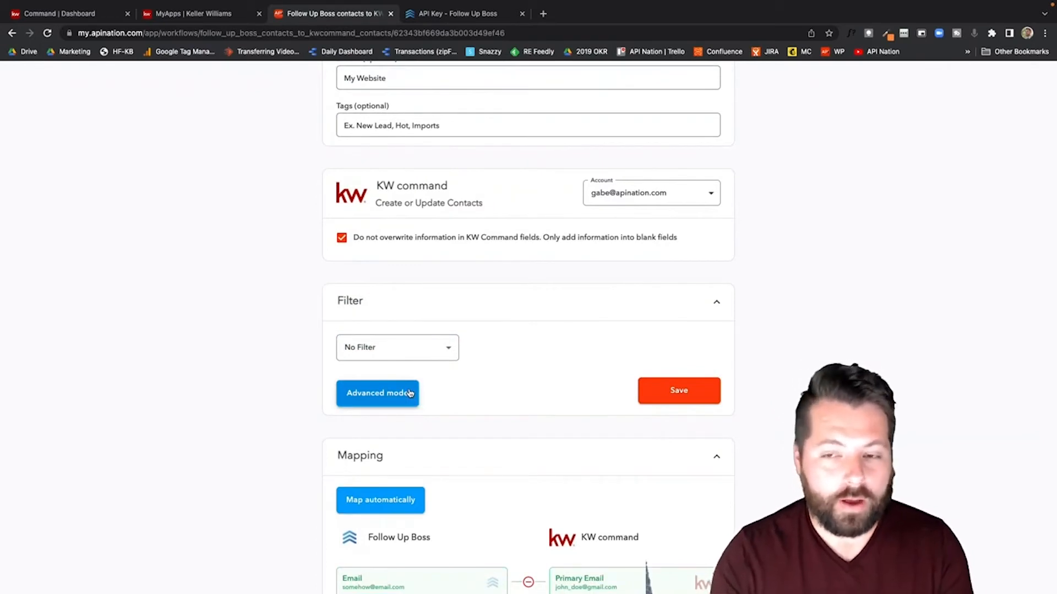
Step: Create a filter rule matching Stage contains LEAD
click(448, 350)
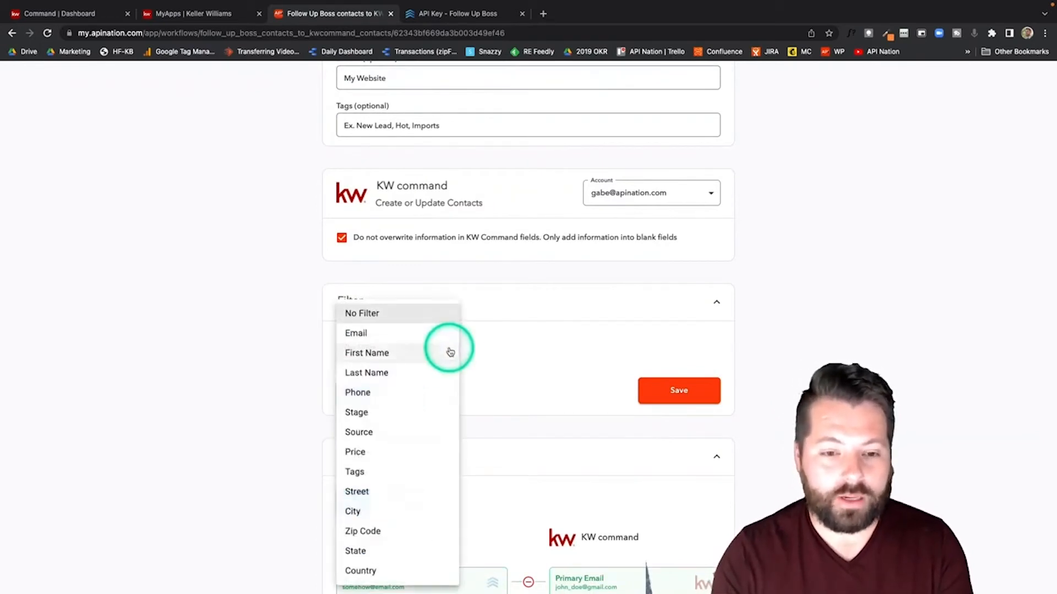
click(387, 414)
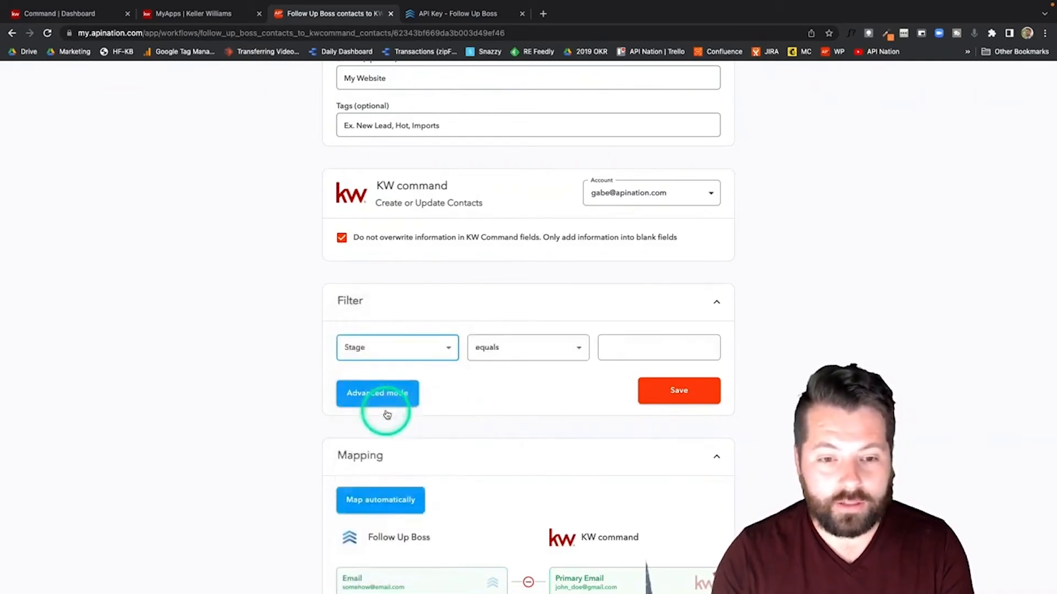
click(568, 354)
click(634, 355)
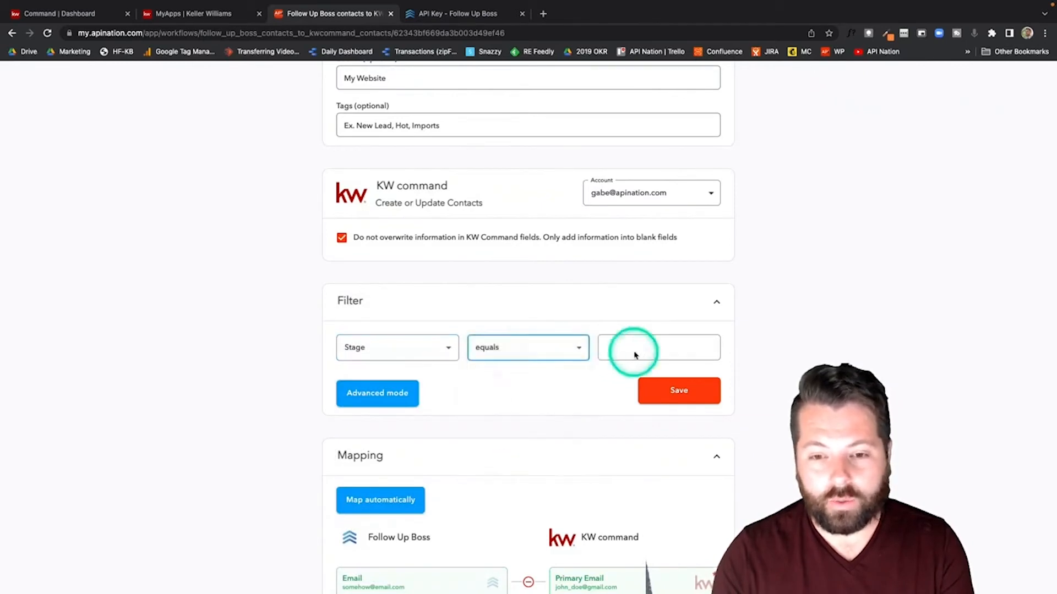
click(635, 348)
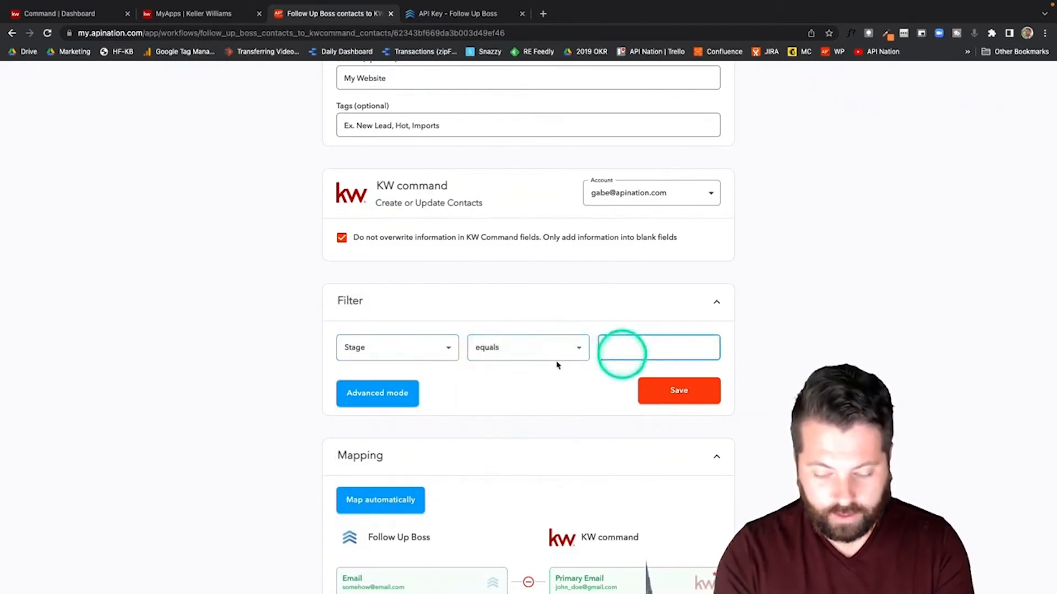
click(486, 349)
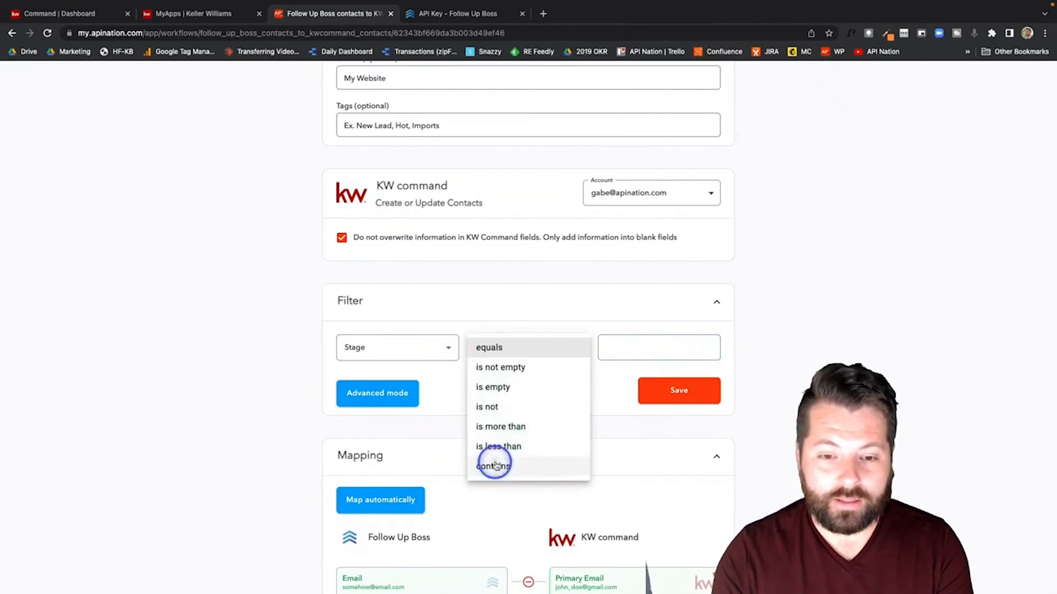
click(493, 465)
click(633, 352)
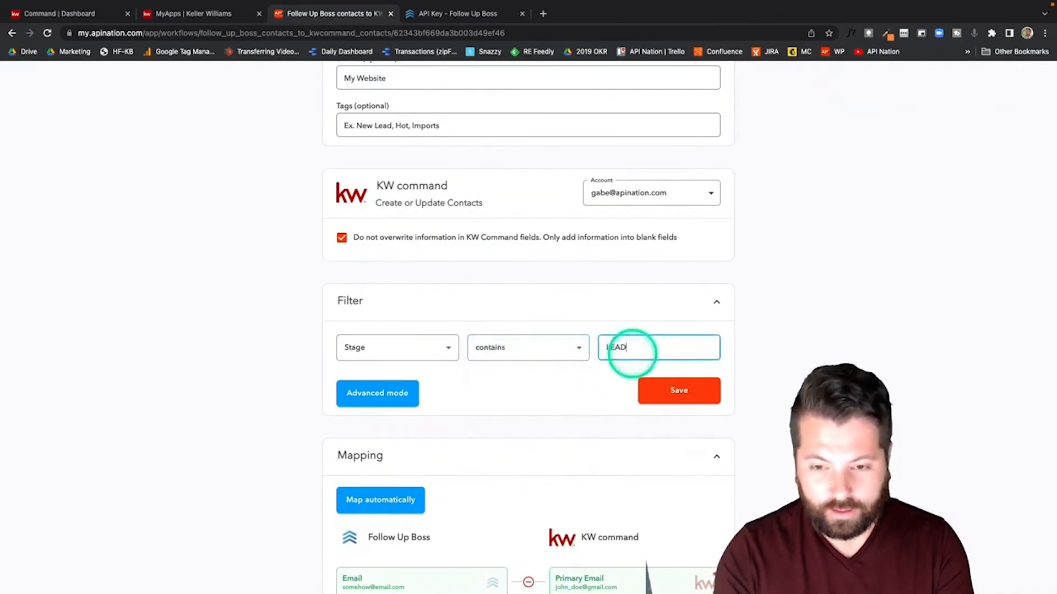
Step: In advanced mode, add a second OR rule for Stage contains HOT
click(386, 394)
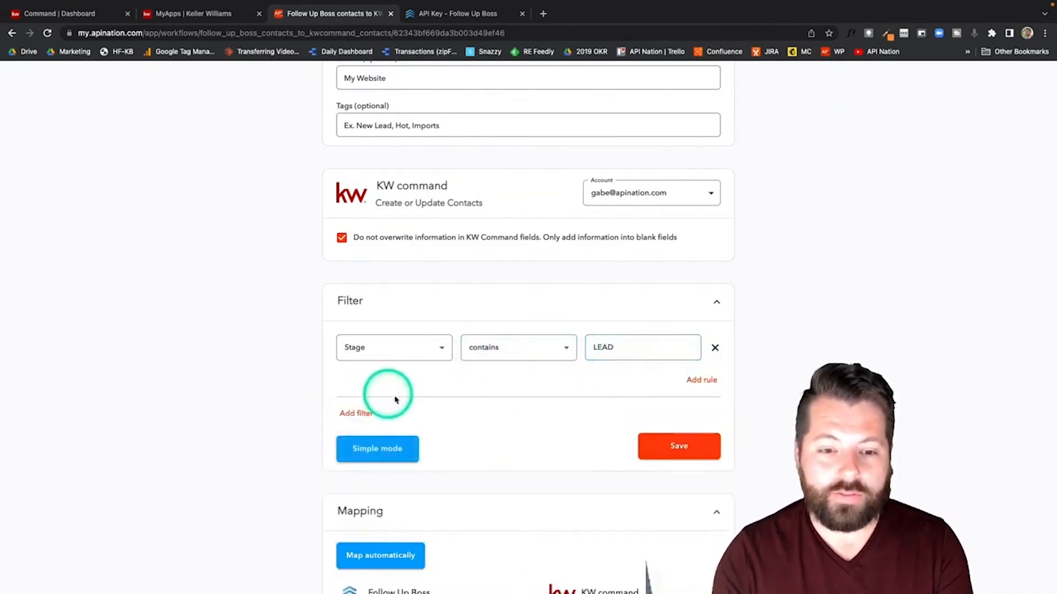
click(701, 380)
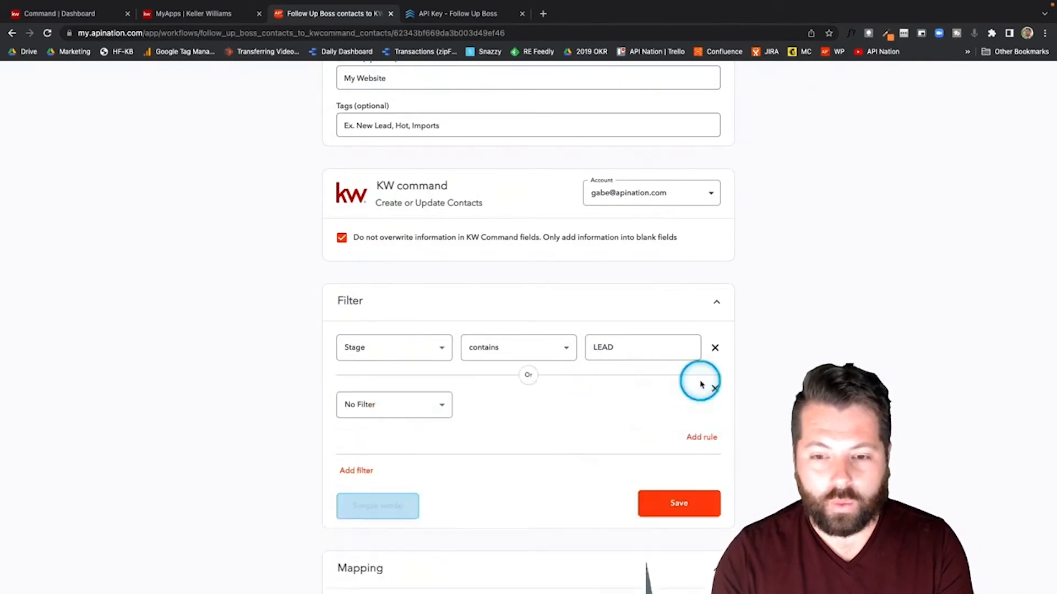
click(417, 407)
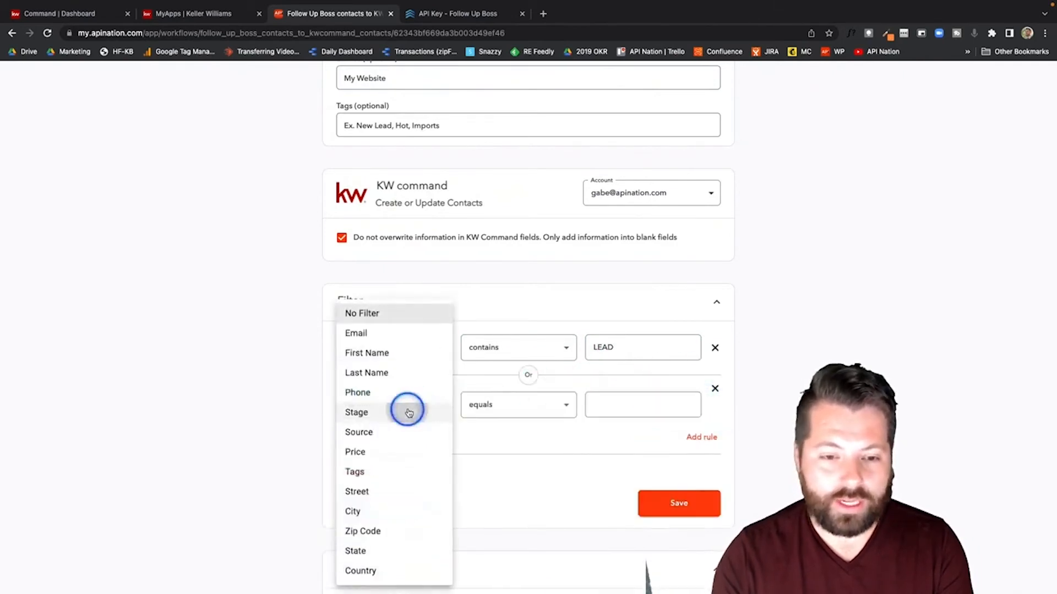
click(408, 413)
click(533, 408)
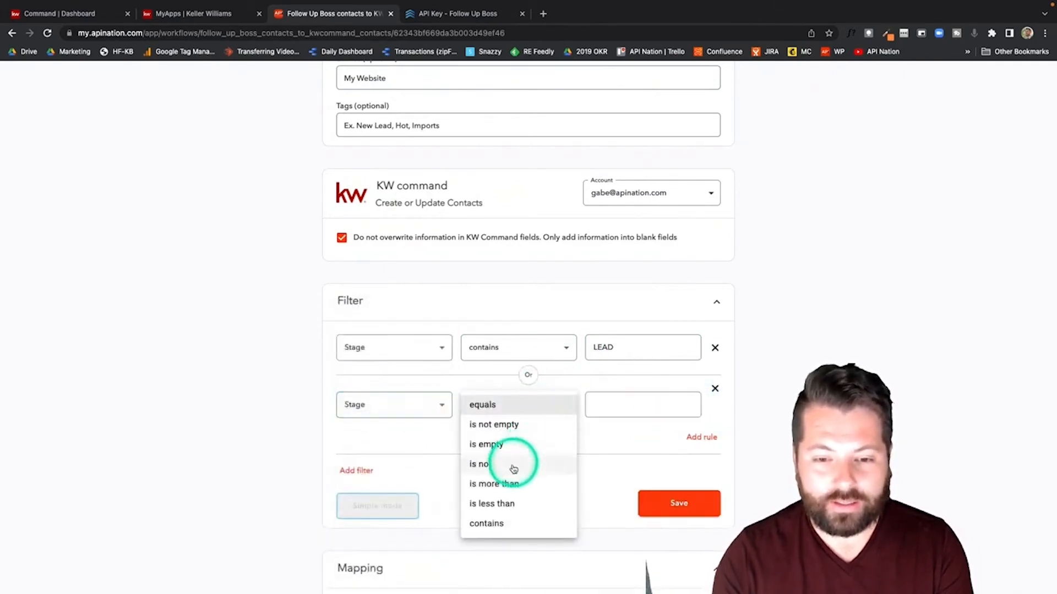
click(494, 522)
click(621, 409)
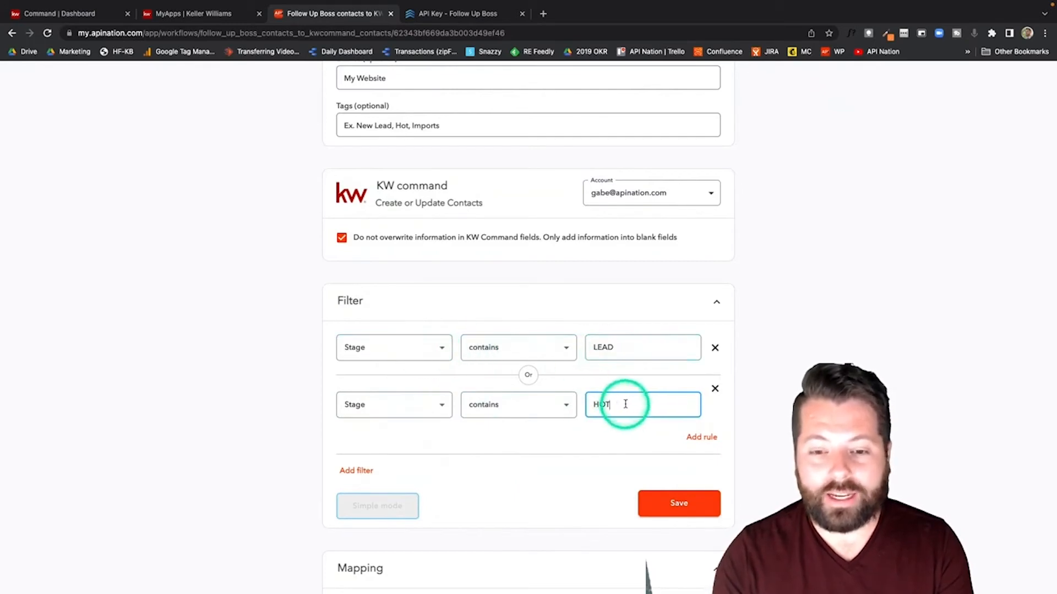
Step: Delete the HOT rule and reset the filter to No Filter
click(716, 390)
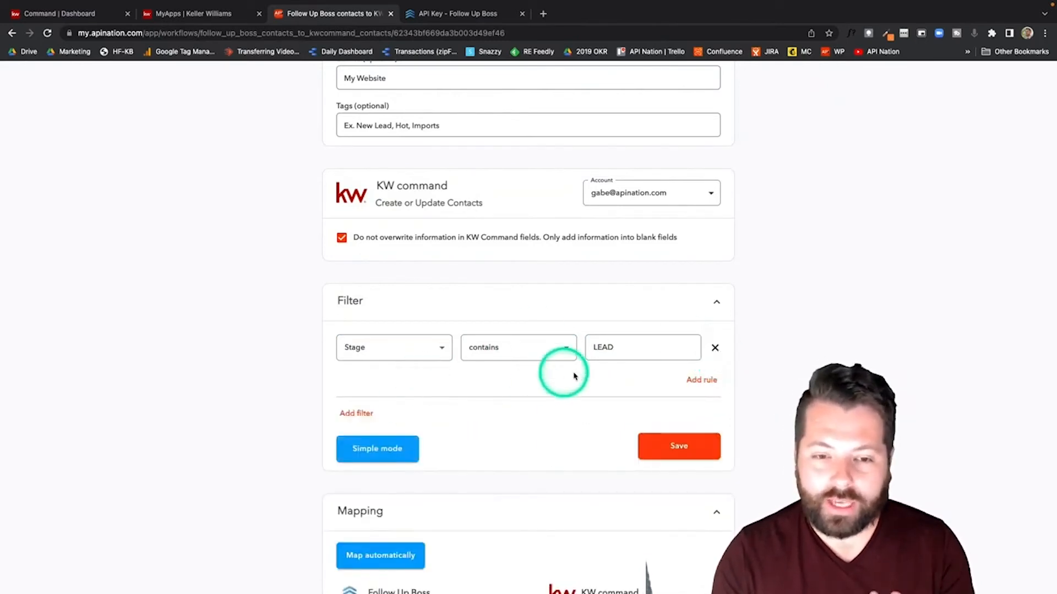
click(410, 349)
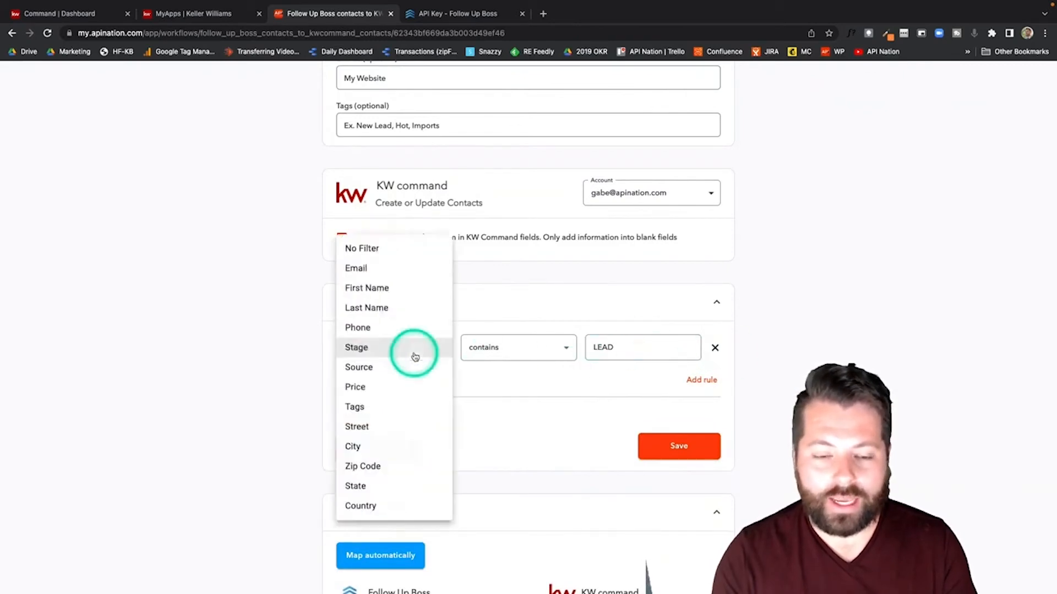
click(392, 248)
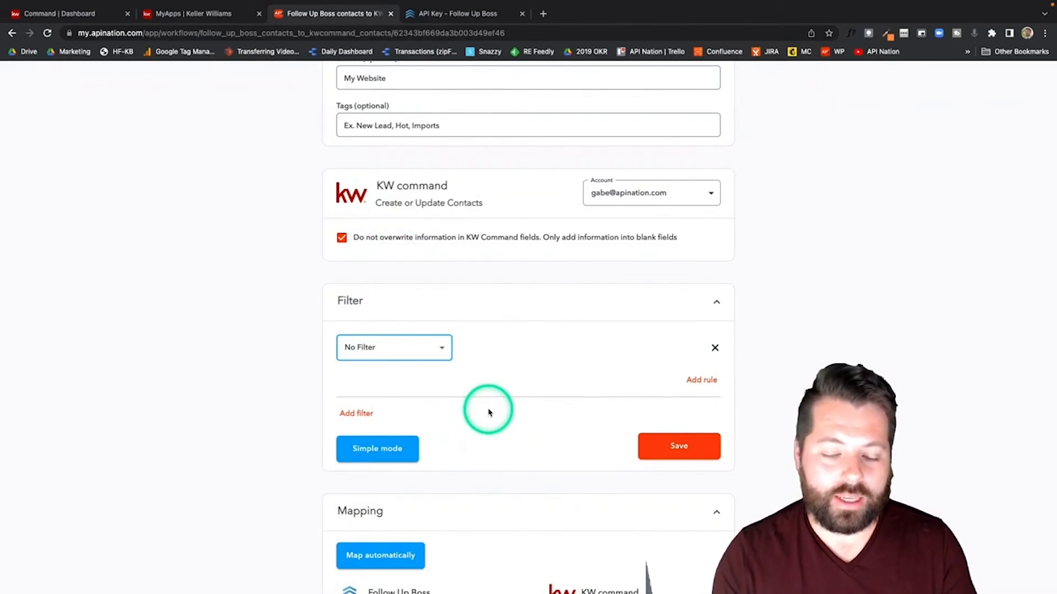
Step: Save and activate the Follow Up Boss to KW command sync, then return to My Syncs
scroll(578, 410, down, 2)
click(677, 373)
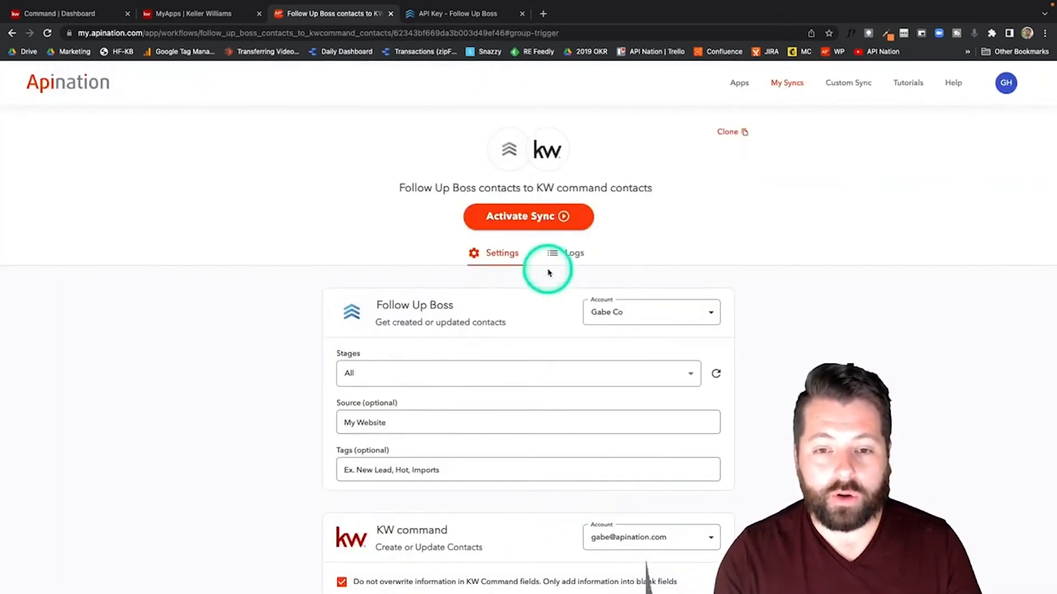
click(542, 219)
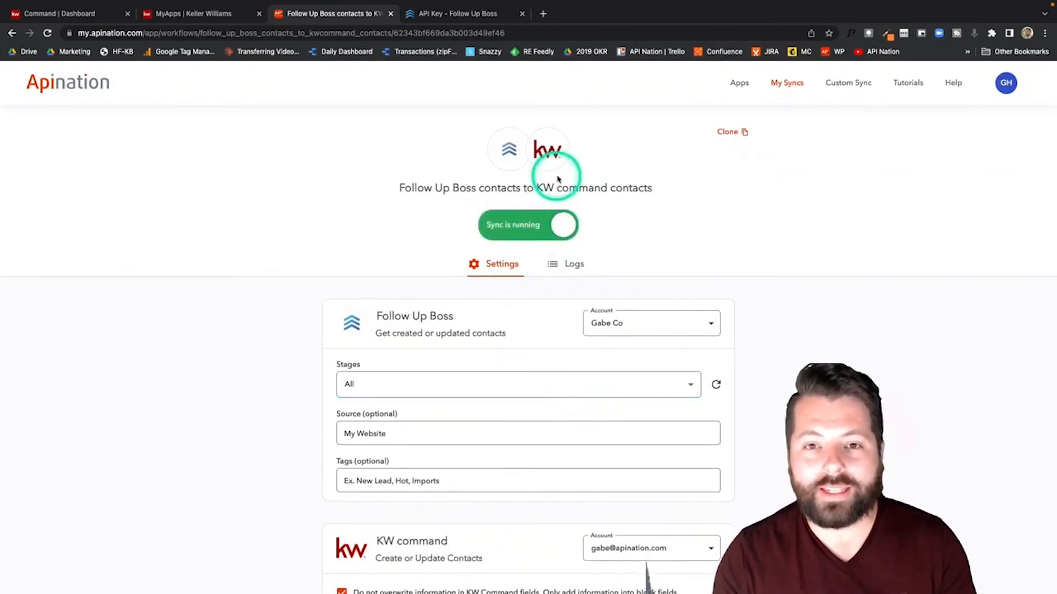
click(795, 90)
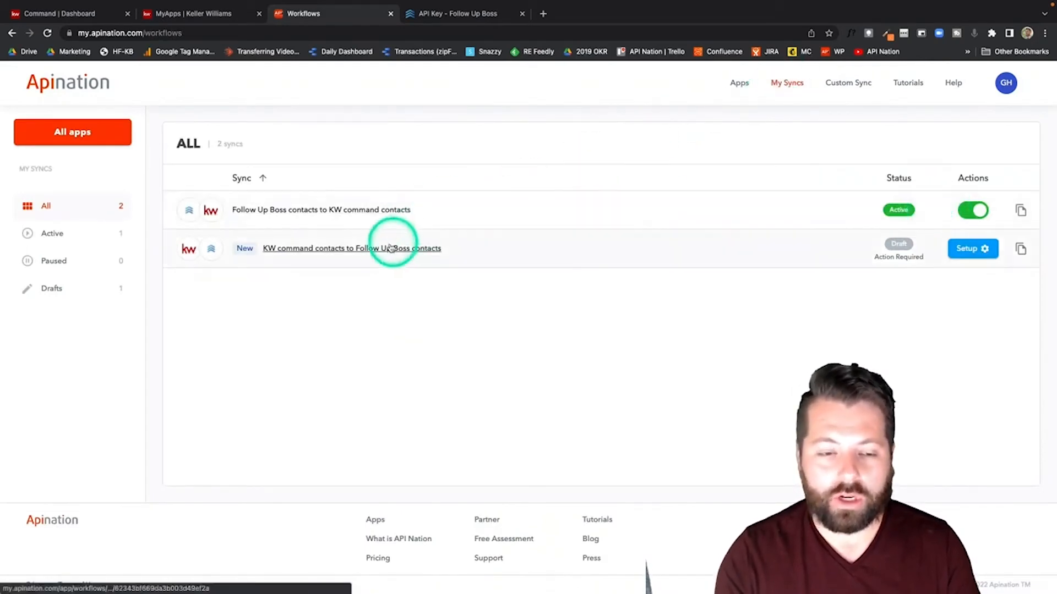
Step: Open the draft KW command to Follow Up Boss contacts sync and scroll down through its settings
click(372, 250)
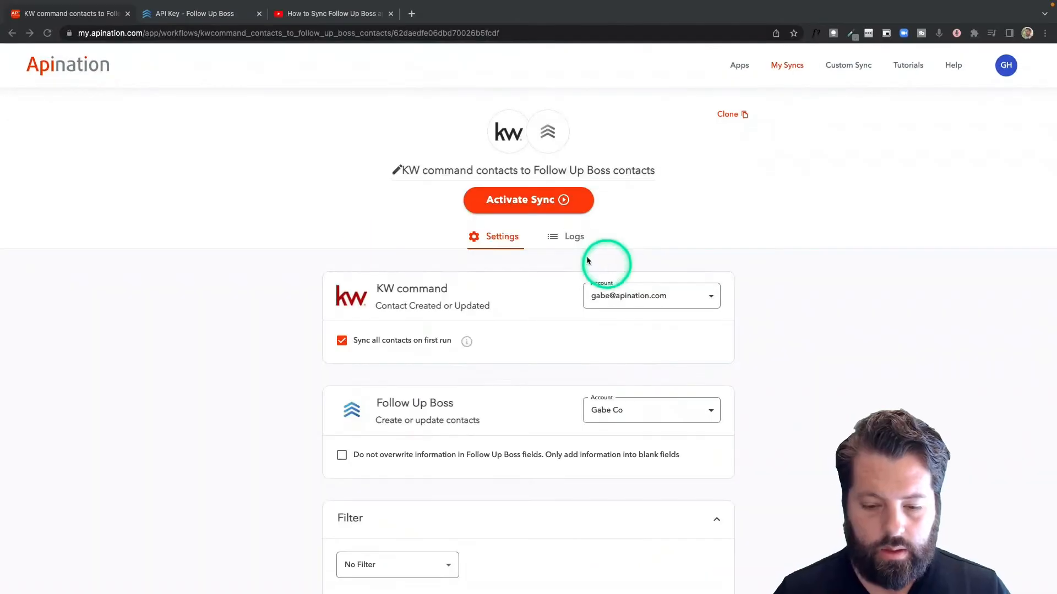
scroll(441, 276, down, 3)
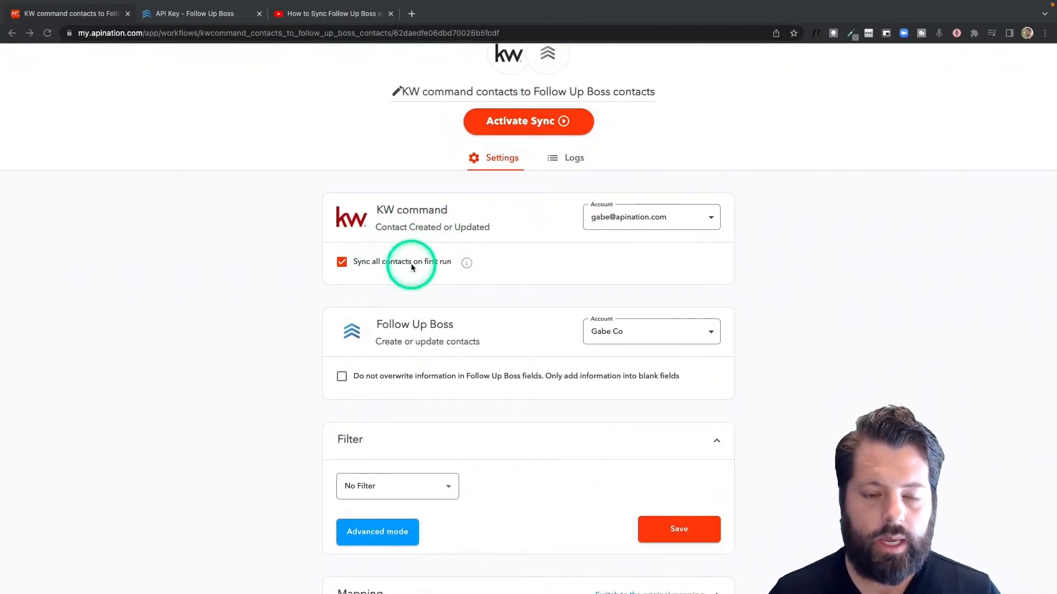
scroll(421, 309, down, 1)
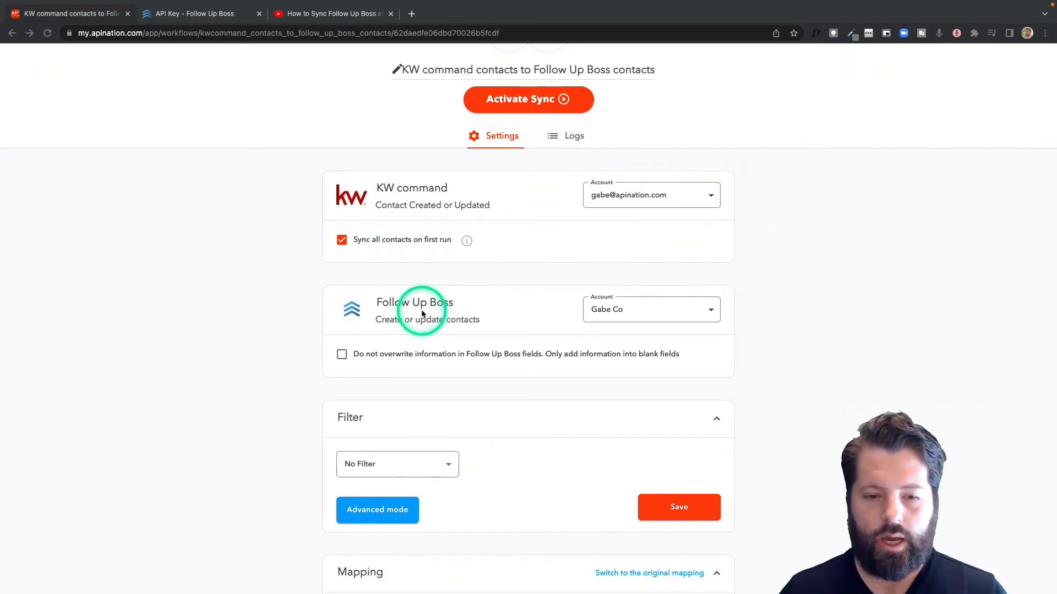
scroll(422, 314, down, 1)
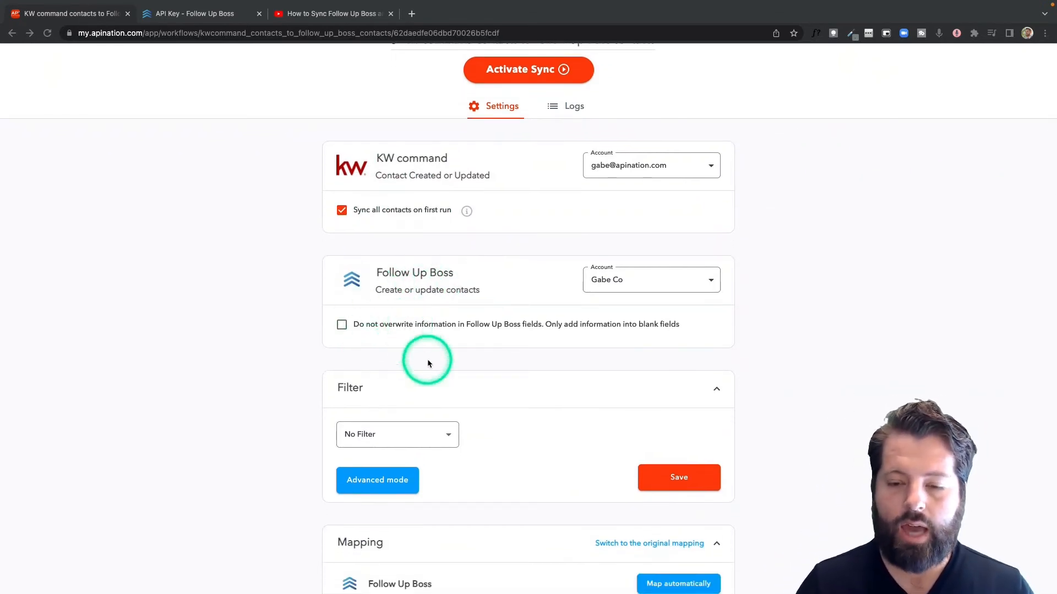
scroll(428, 363, down, 1)
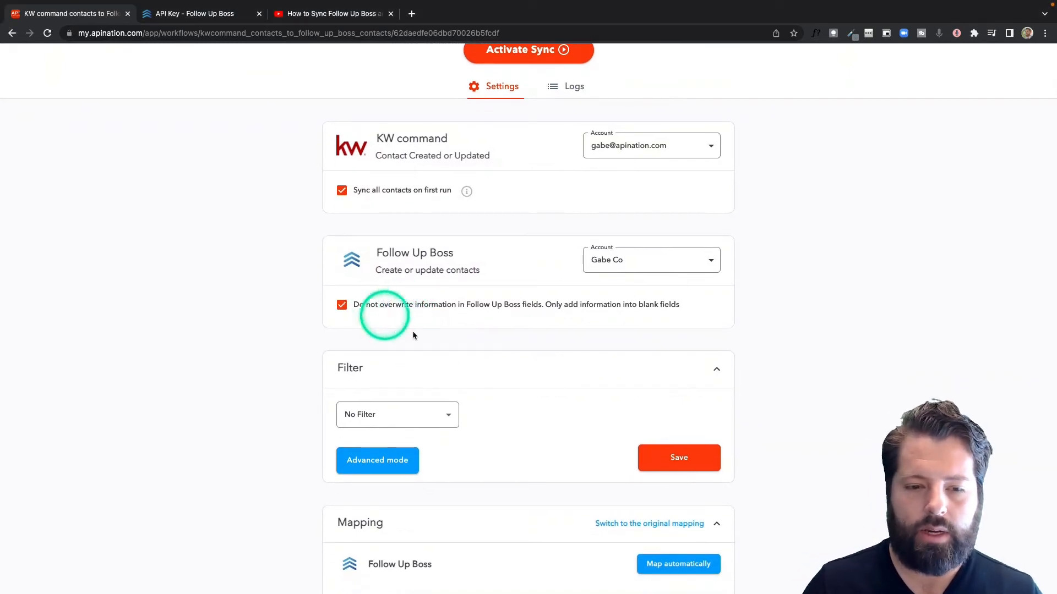
scroll(448, 347, down, 3)
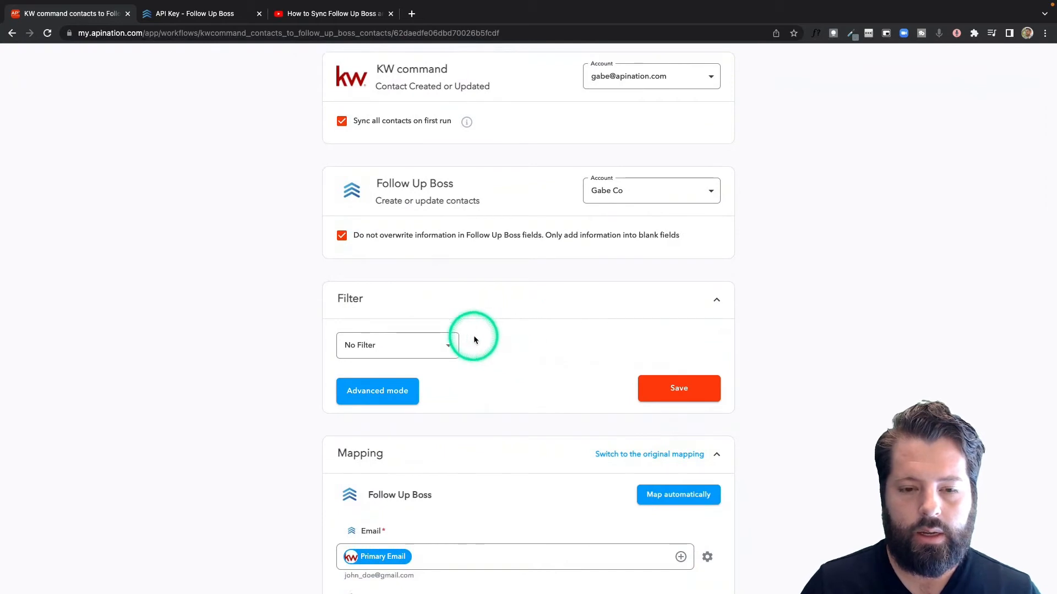
click(446, 344)
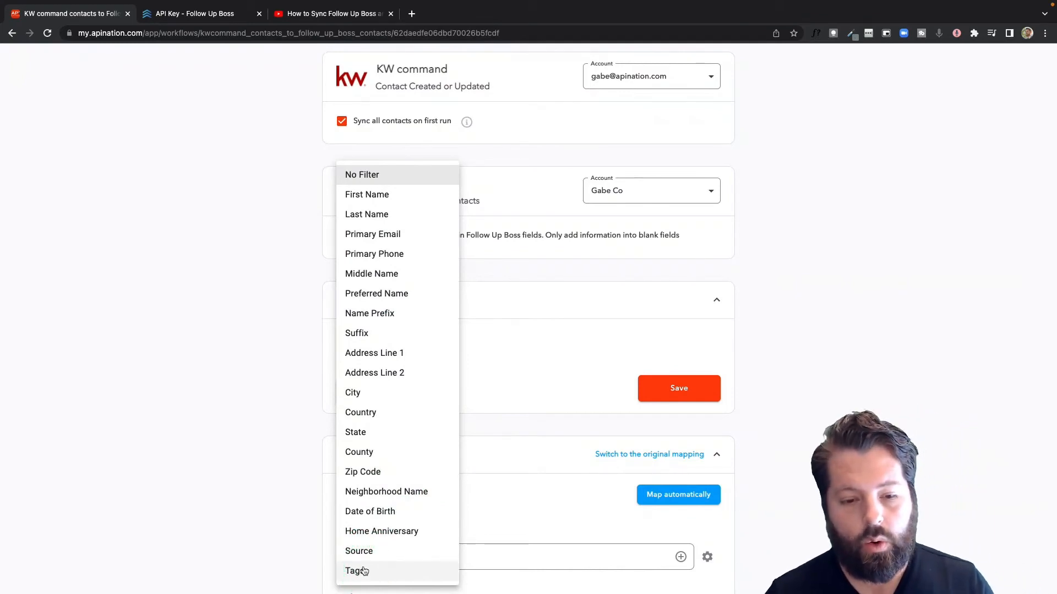
click(560, 384)
scroll(561, 384, down, 4)
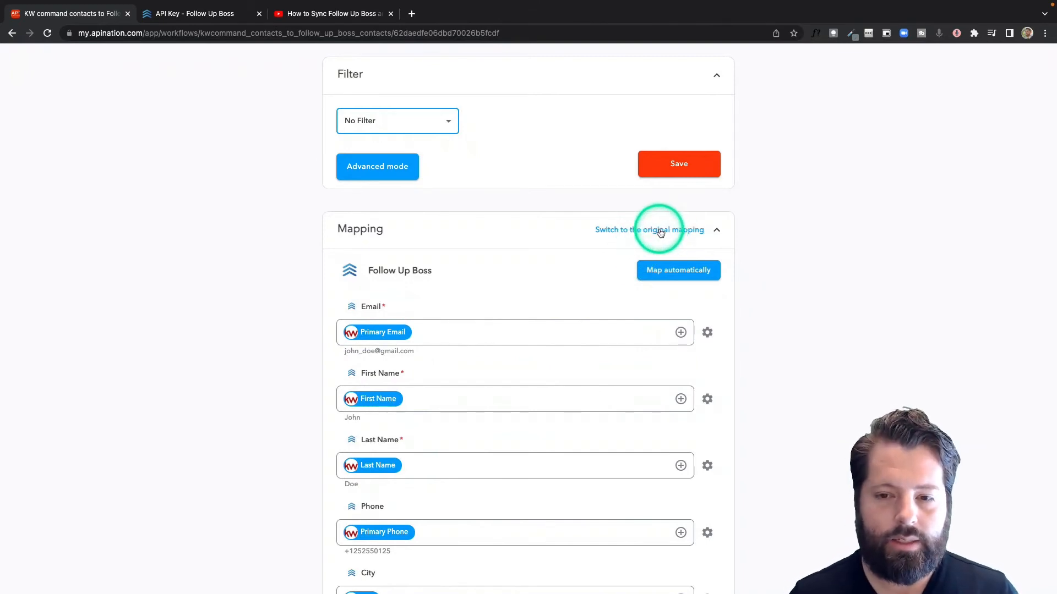
scroll(531, 315, down, 2)
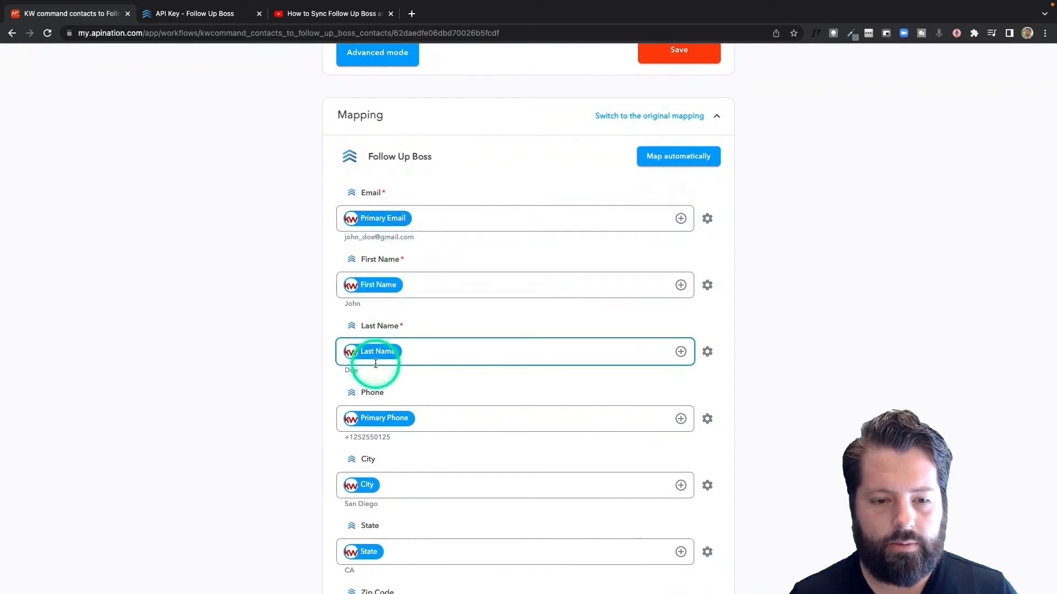
scroll(382, 419, down, 6)
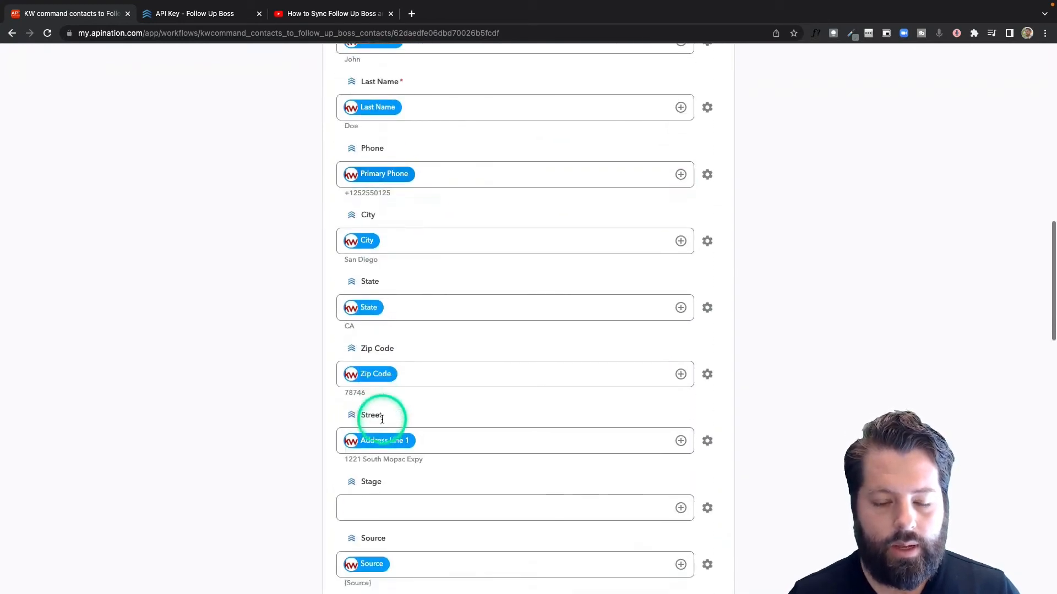
scroll(382, 419, down, 3)
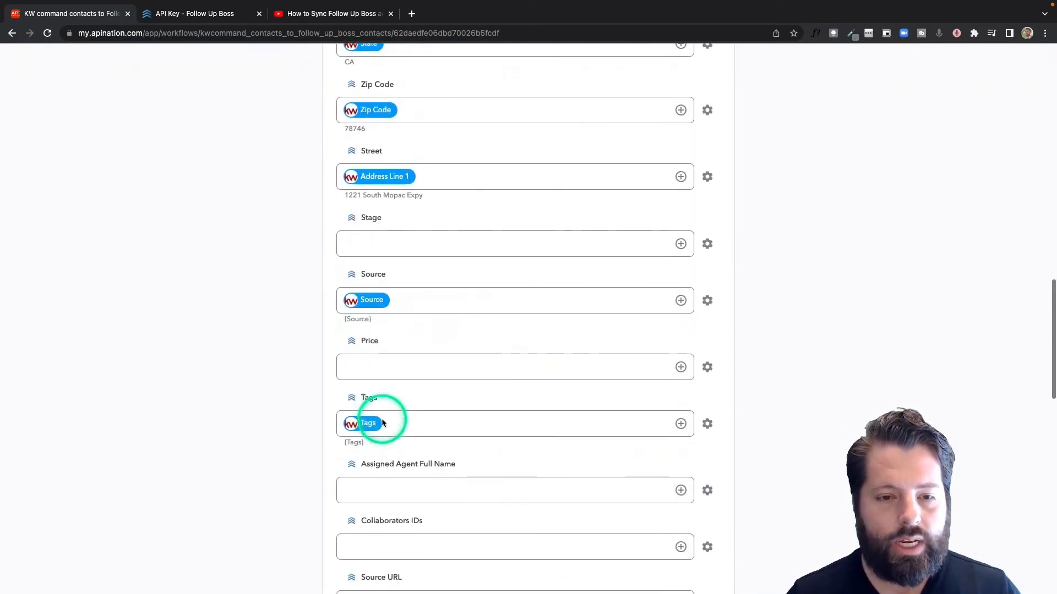
scroll(383, 422, down, 2)
click(387, 358)
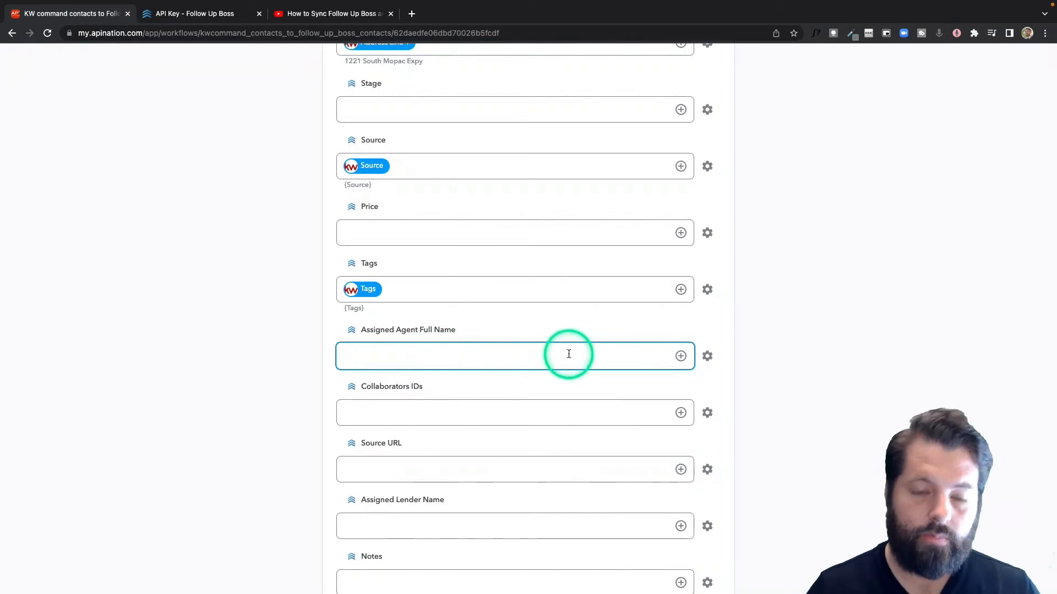
scroll(567, 355, up, 1)
scroll(570, 357, up, 15)
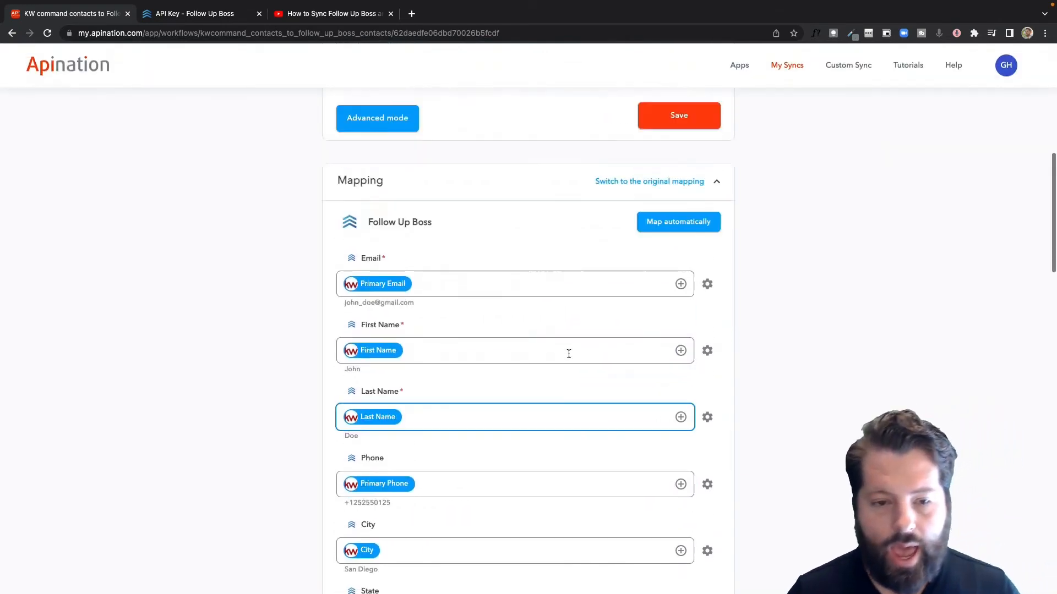
scroll(550, 342, down, 1)
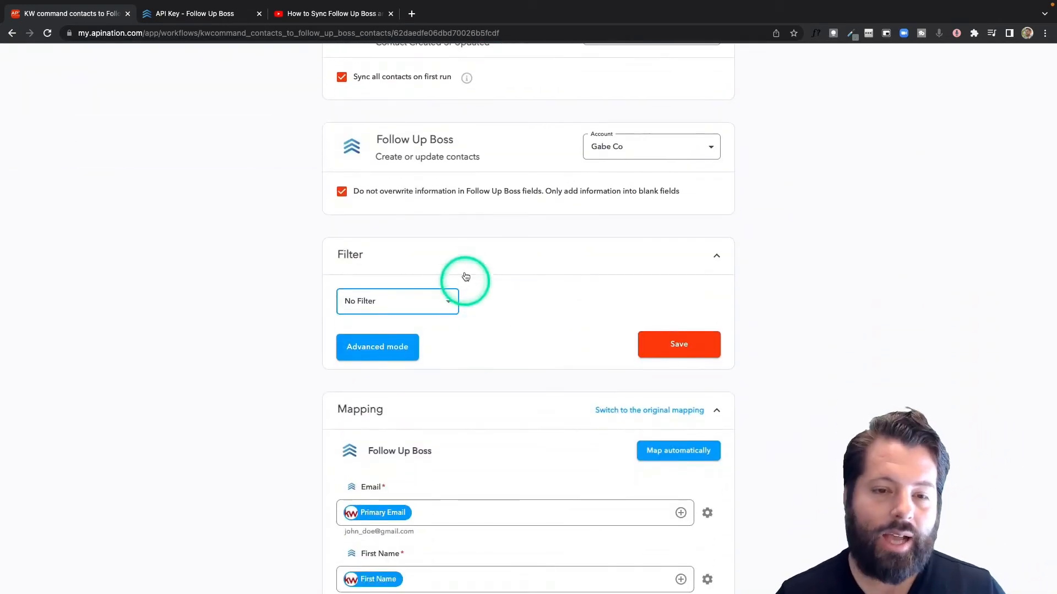
scroll(465, 279, up, 3)
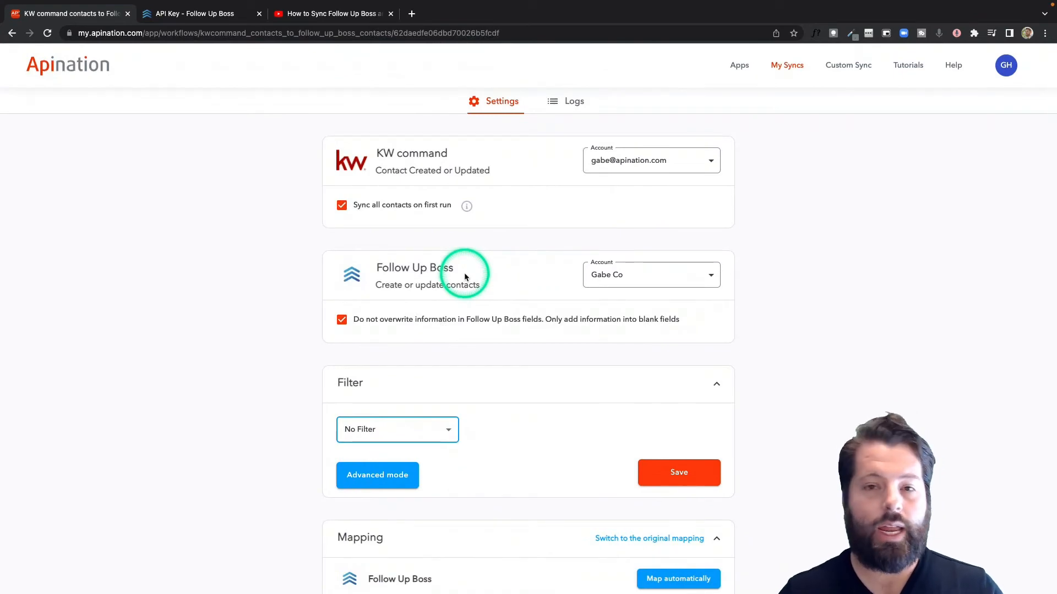
scroll(465, 272, down, 15)
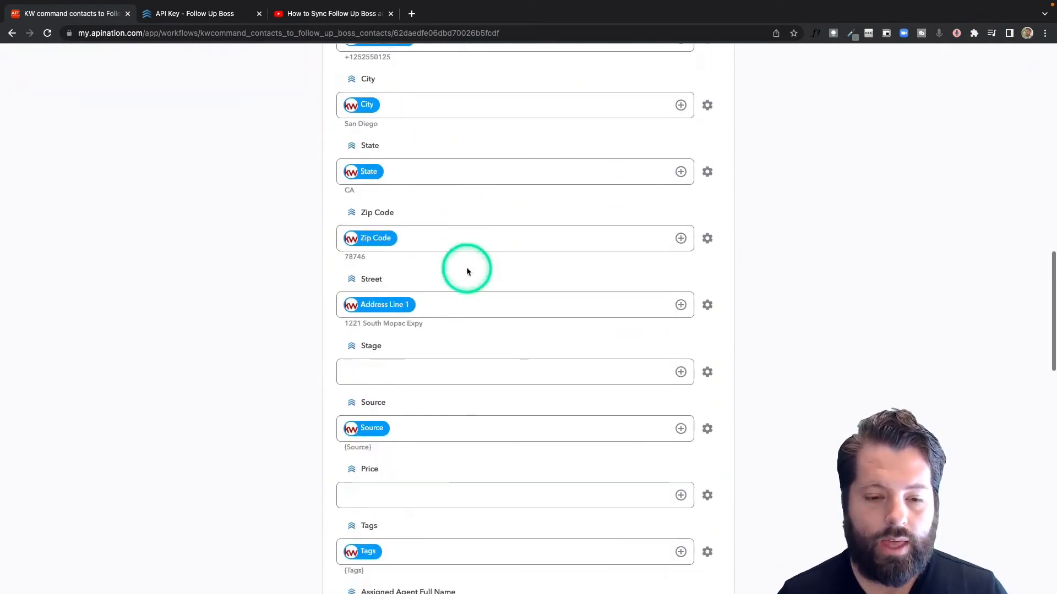
scroll(467, 271, down, 4)
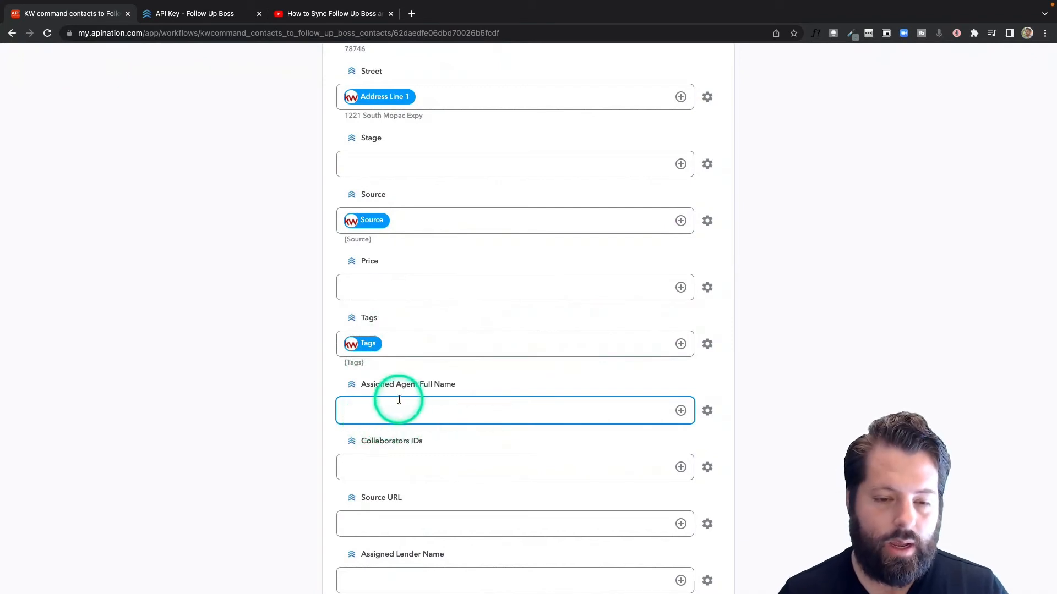
Step: Filter the sync to contacts whose Tags contain the agent's first name, then save
click(390, 337)
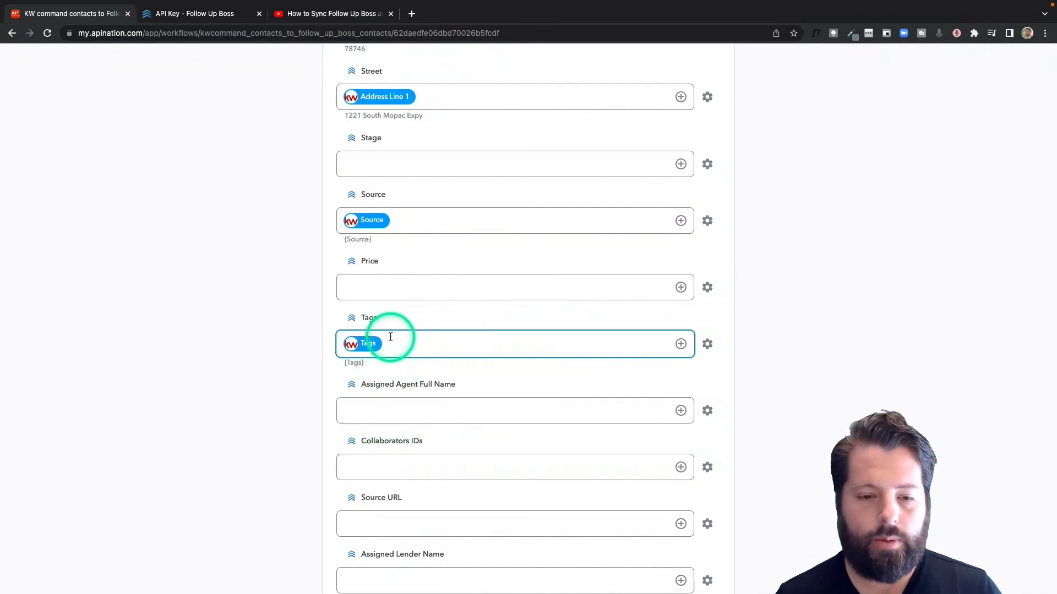
scroll(411, 353, up, 15)
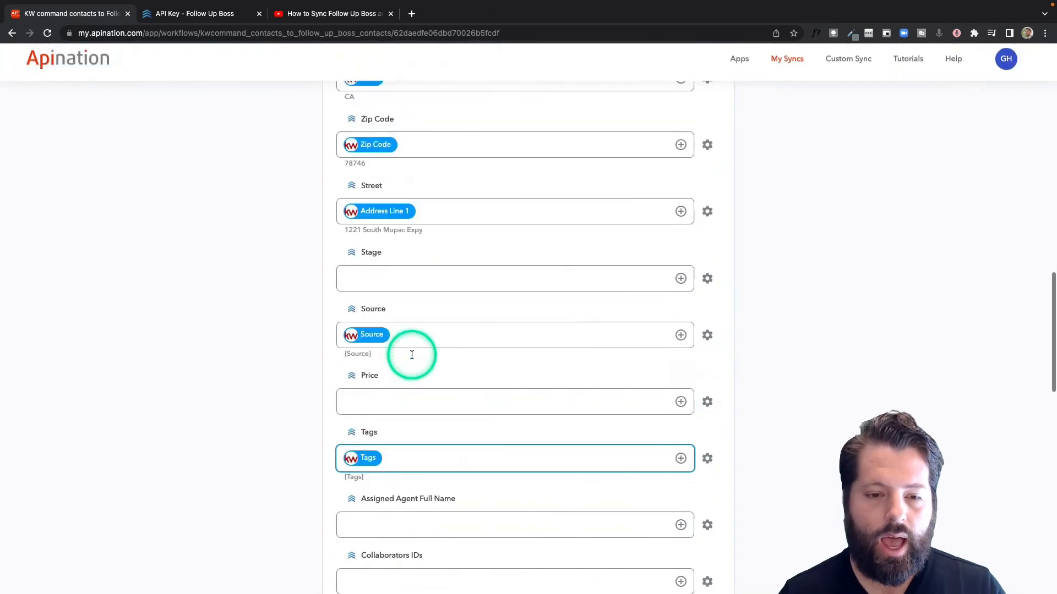
click(439, 199)
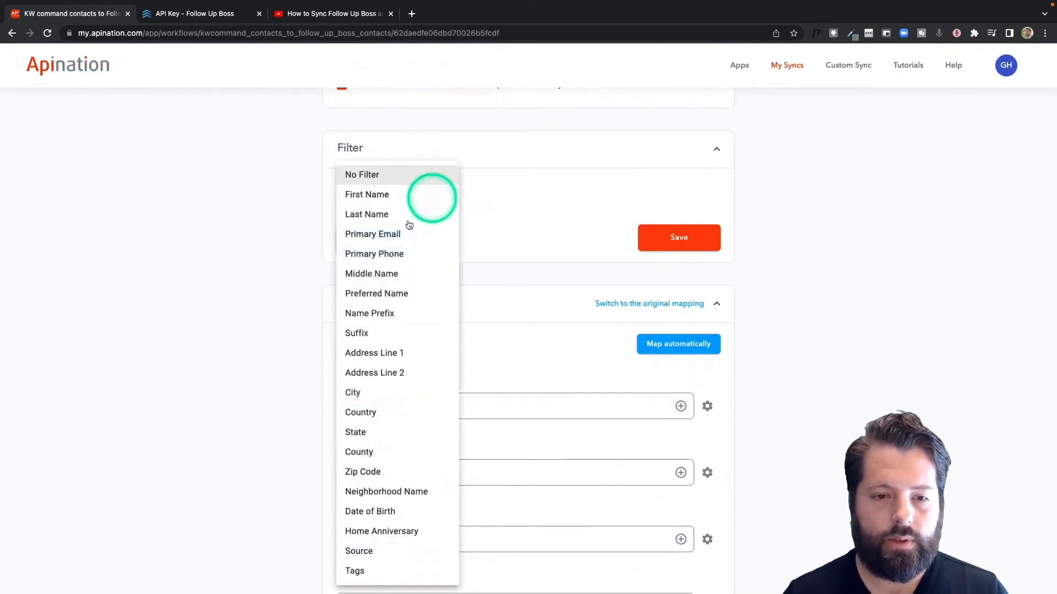
click(370, 573)
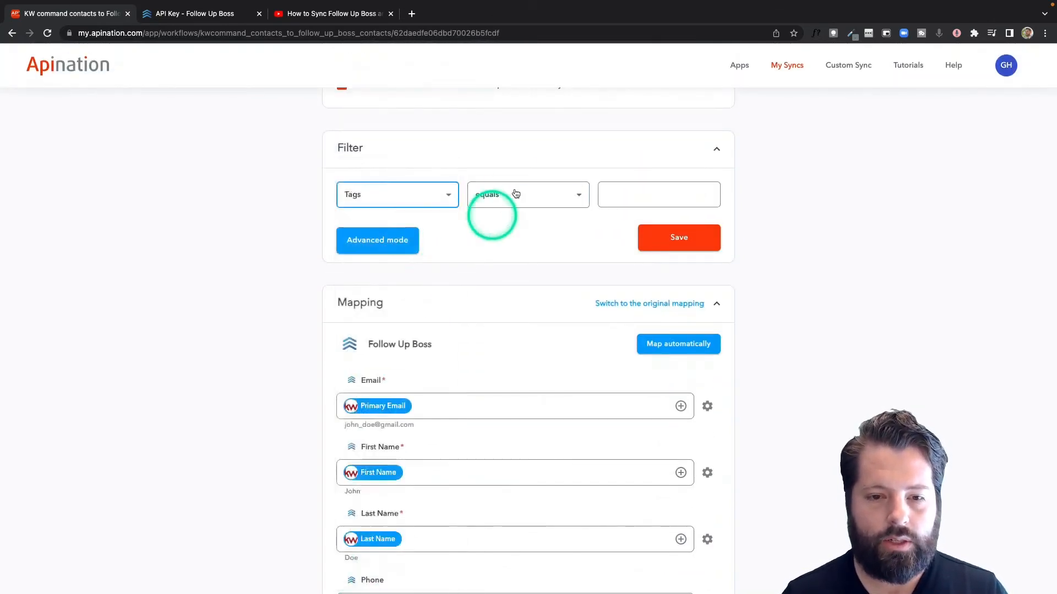
click(570, 194)
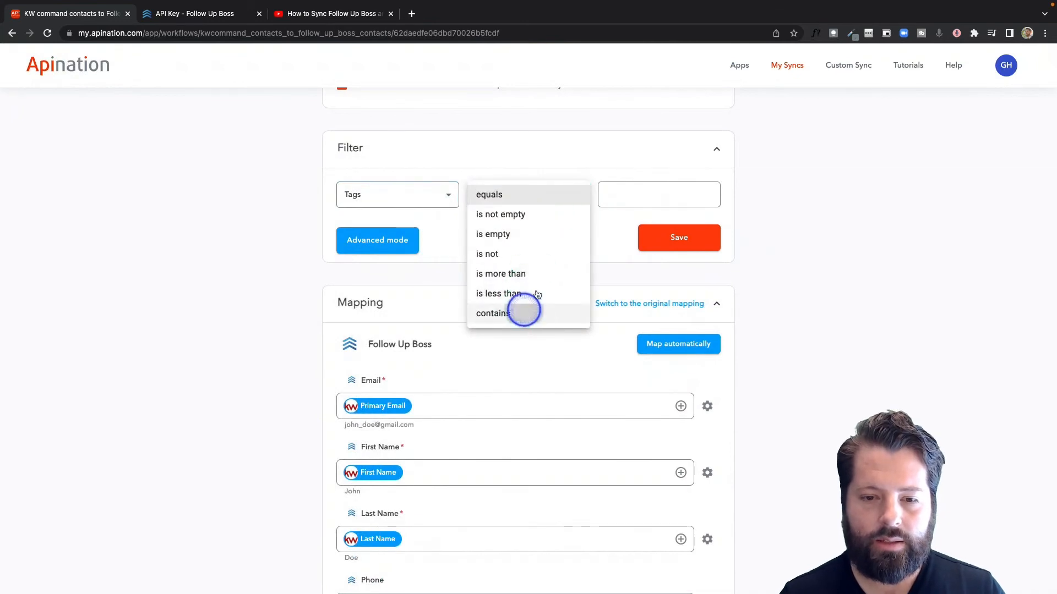
click(523, 312)
click(645, 195)
text(Gabe)
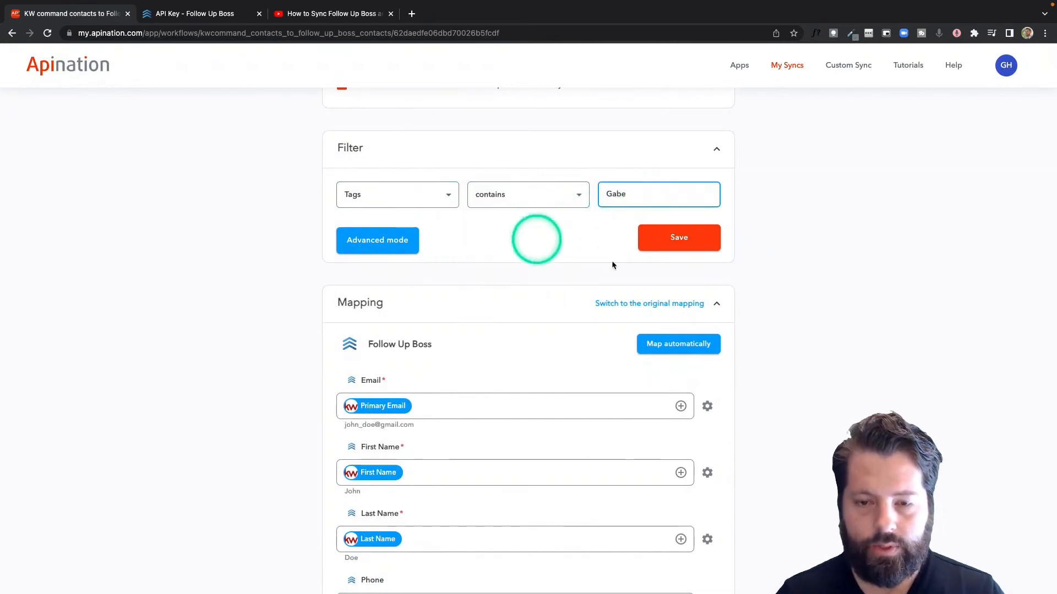
click(687, 254)
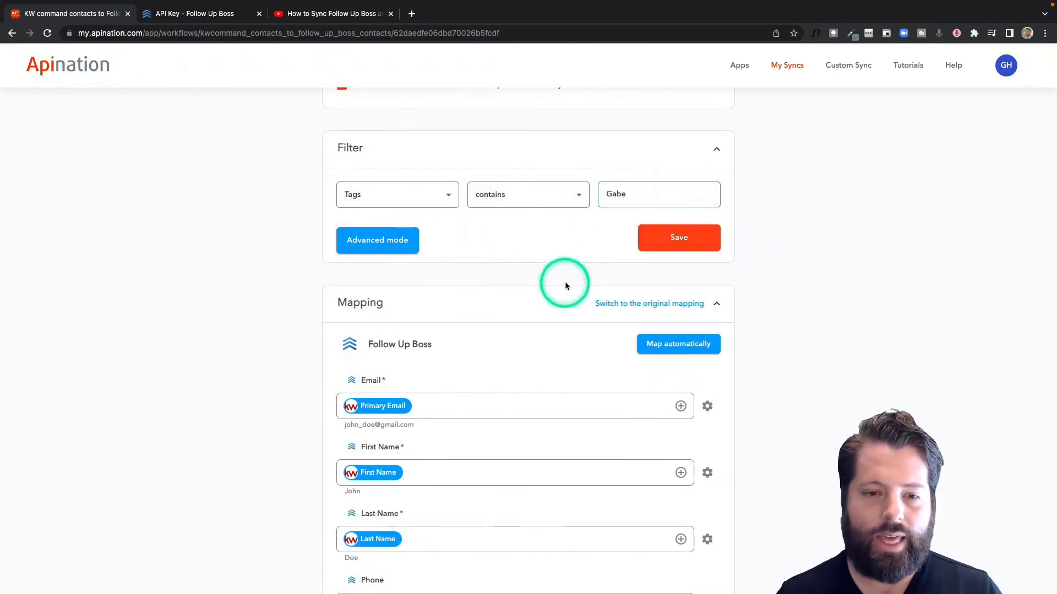
Step: Enter the agent's full name in the Assigned Agent Full Name mapping
scroll(565, 283, down, 3)
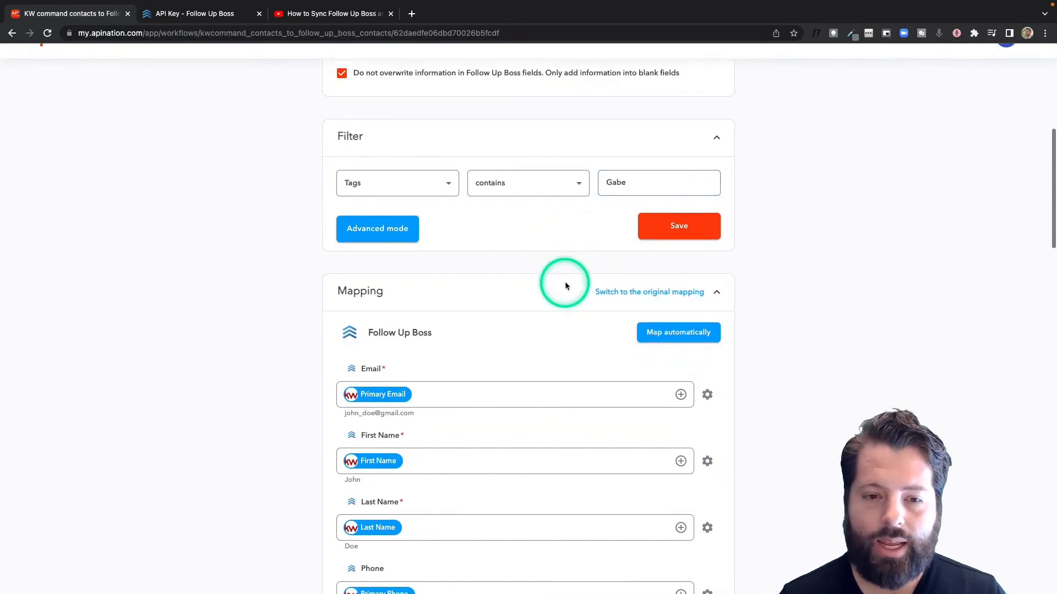
scroll(566, 286, down, 6)
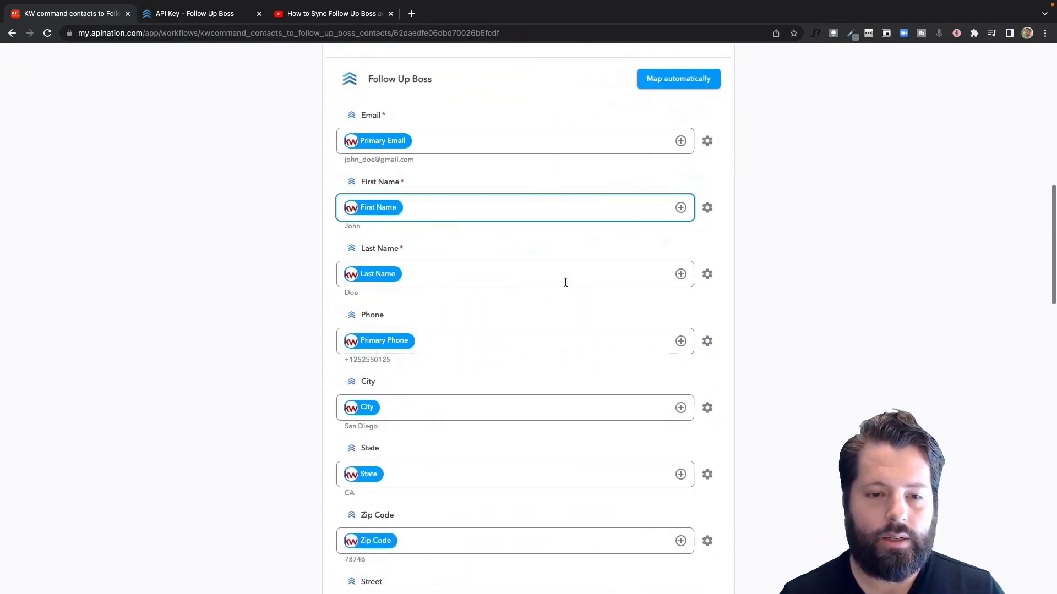
scroll(565, 285, down, 2)
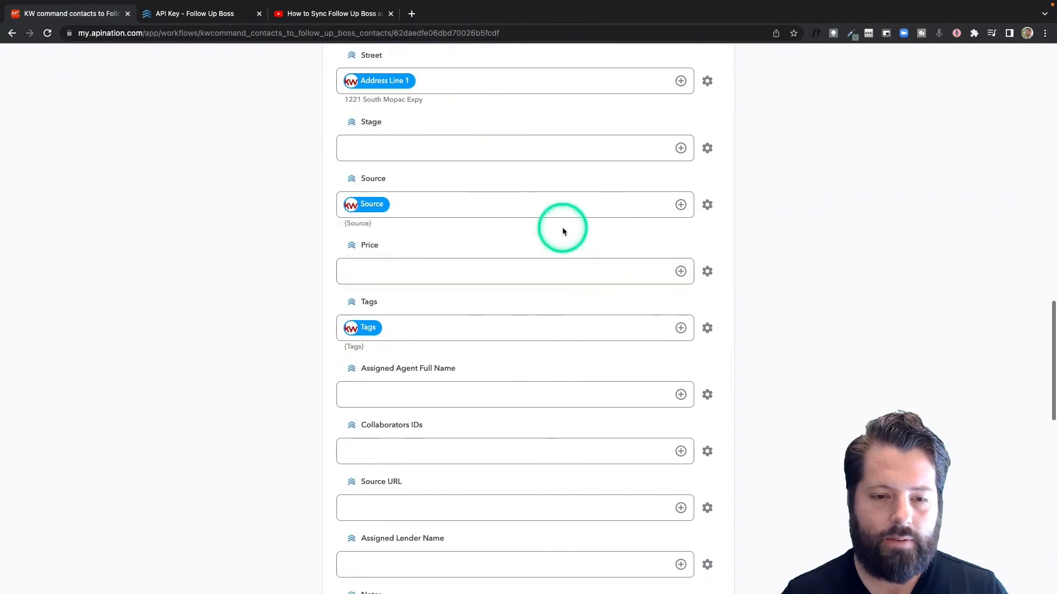
click(444, 399)
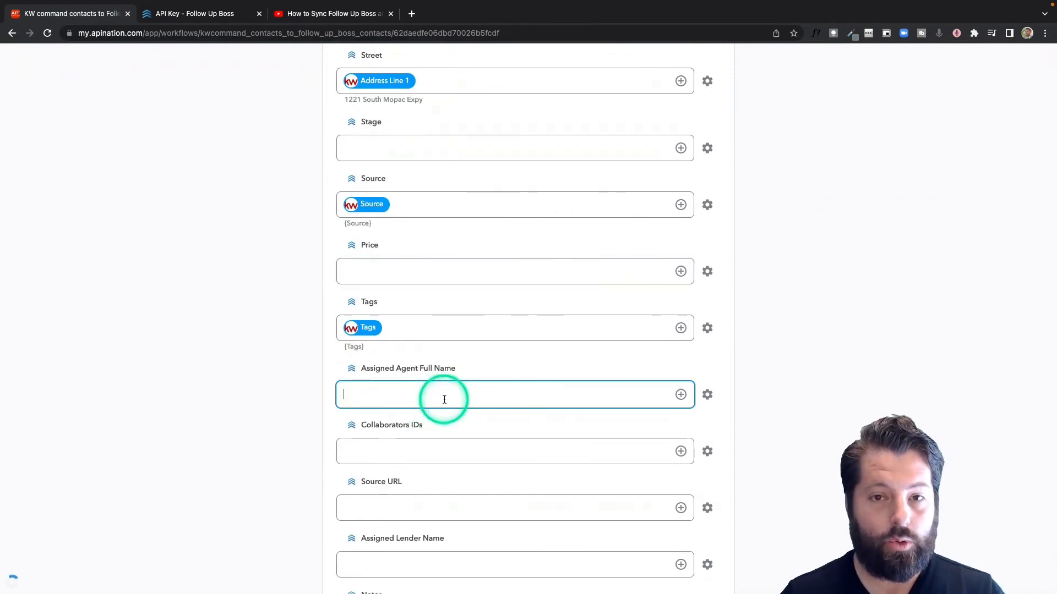
scroll(444, 399, down, 2)
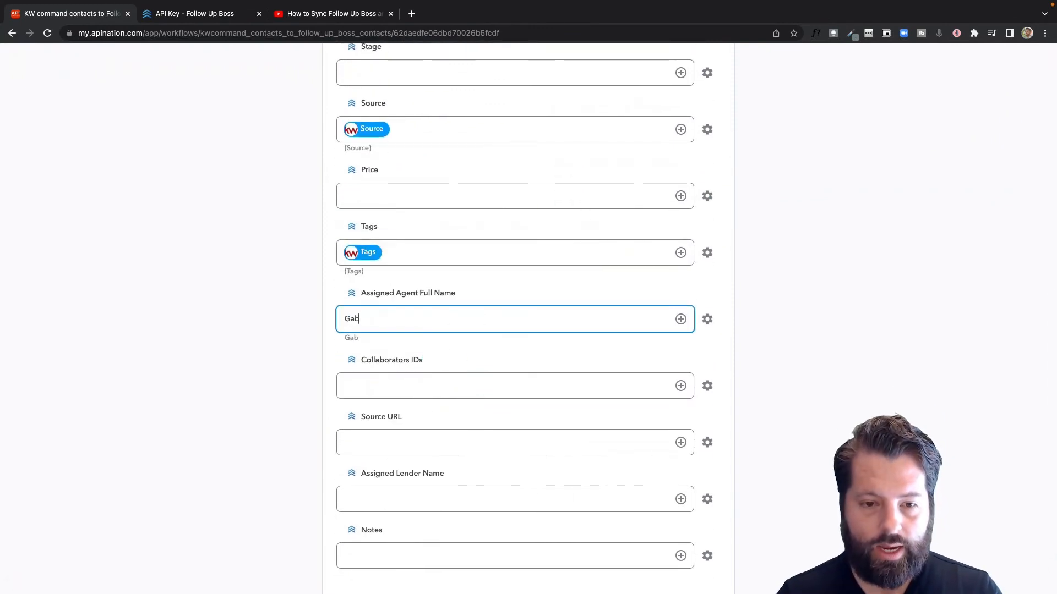
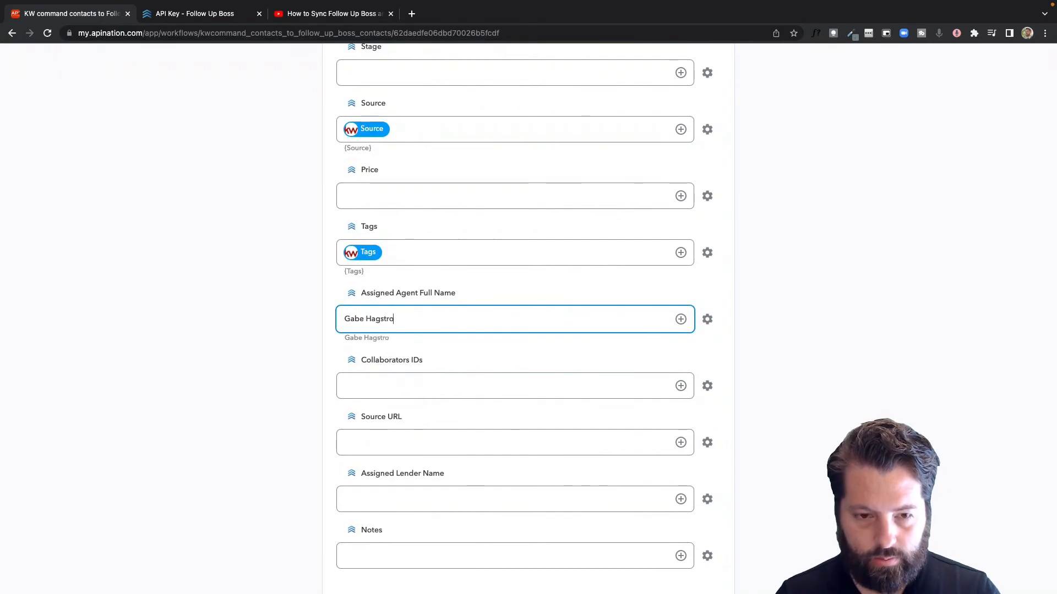
click(233, 397)
Step: Return to the Filter section and select the Tags filter's match value
scroll(318, 393, up, 10)
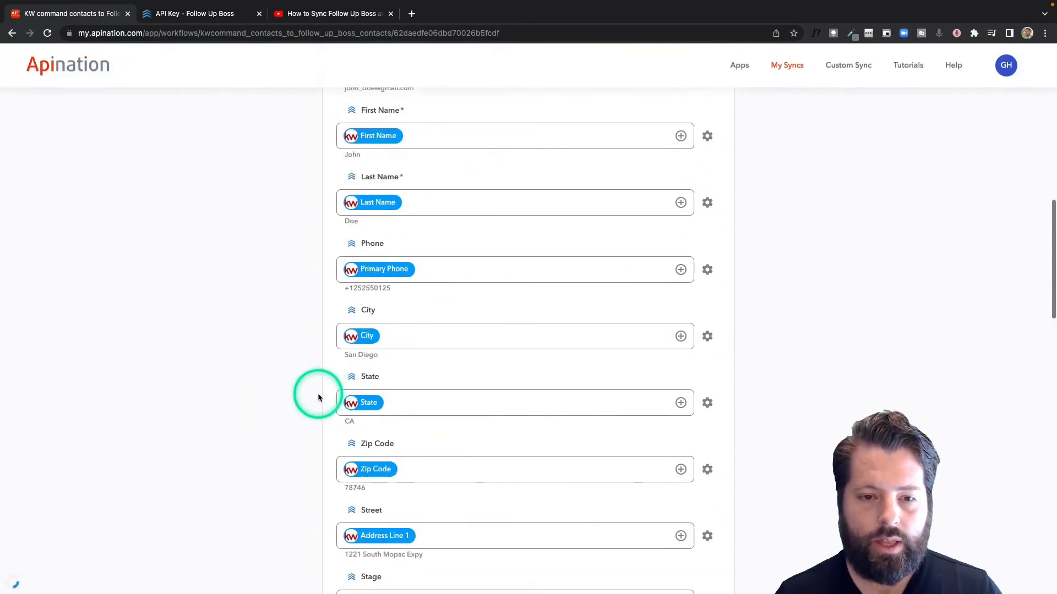
scroll(318, 392, up, 10)
scroll(526, 269, up, 1)
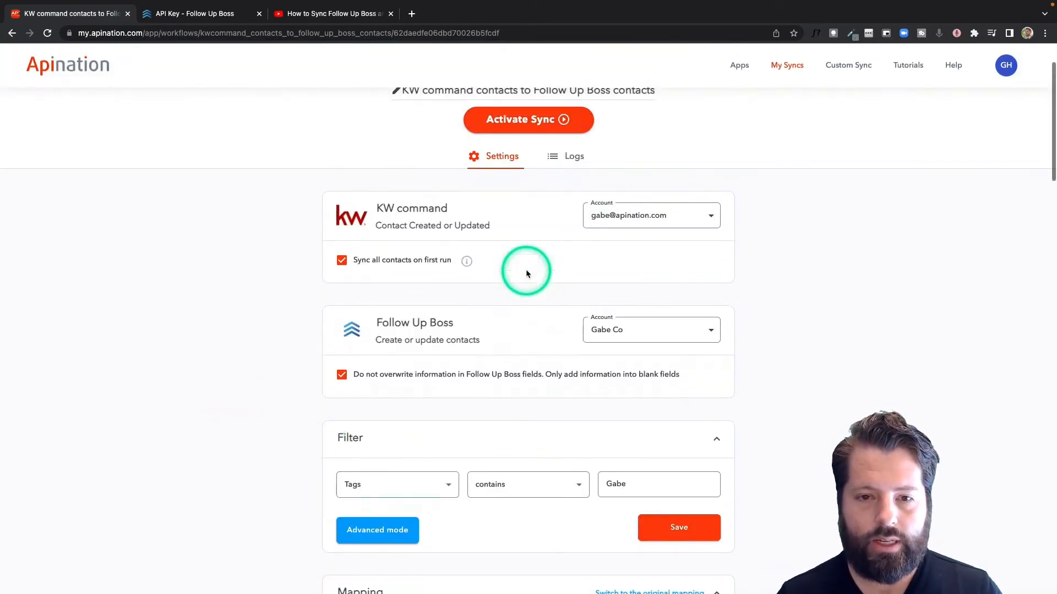
scroll(526, 269, up, 2)
scroll(566, 430, down, 2)
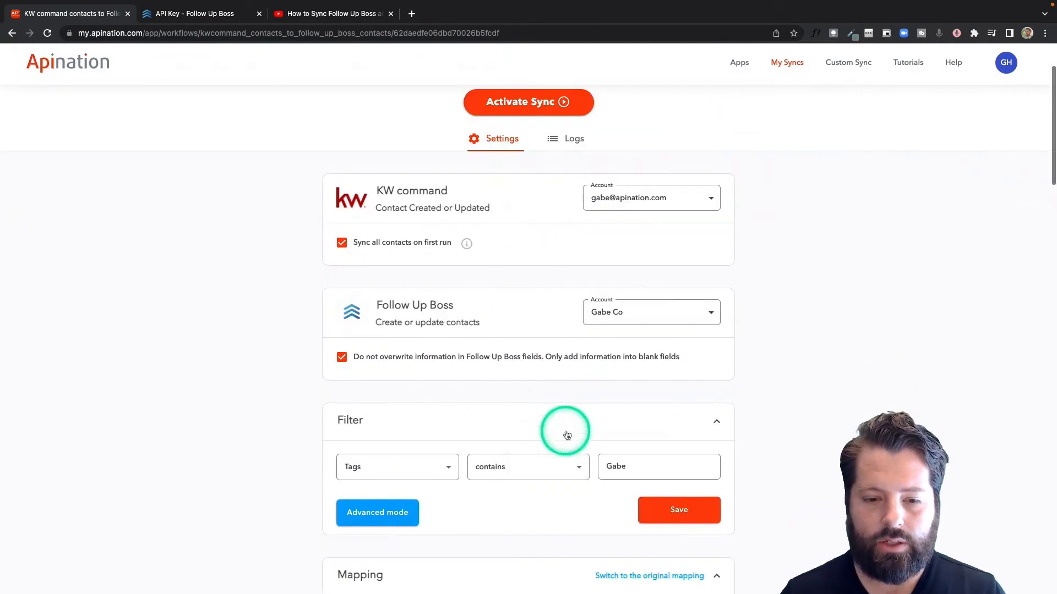
scroll(566, 435, down, 2)
click(617, 396)
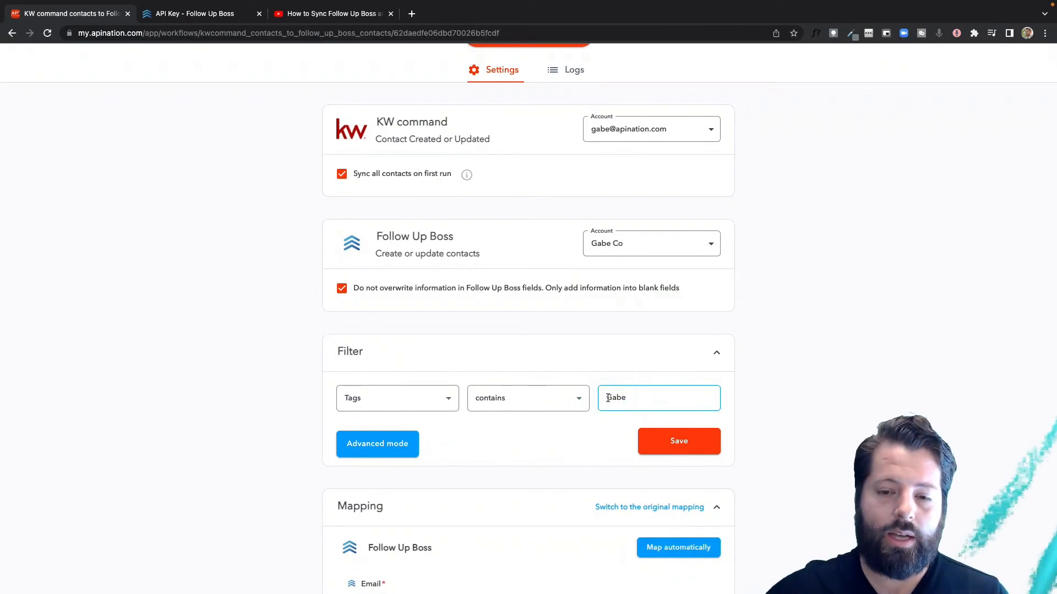
Step: Change the sync filter to No Filter so every contact syncs
click(417, 406)
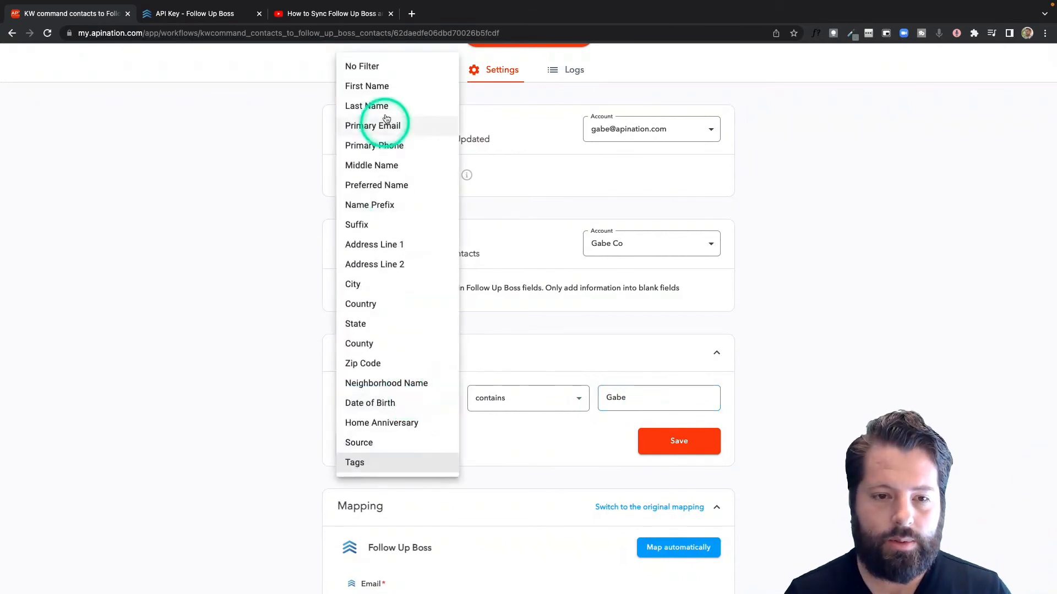
click(385, 66)
scroll(316, 492, down, 15)
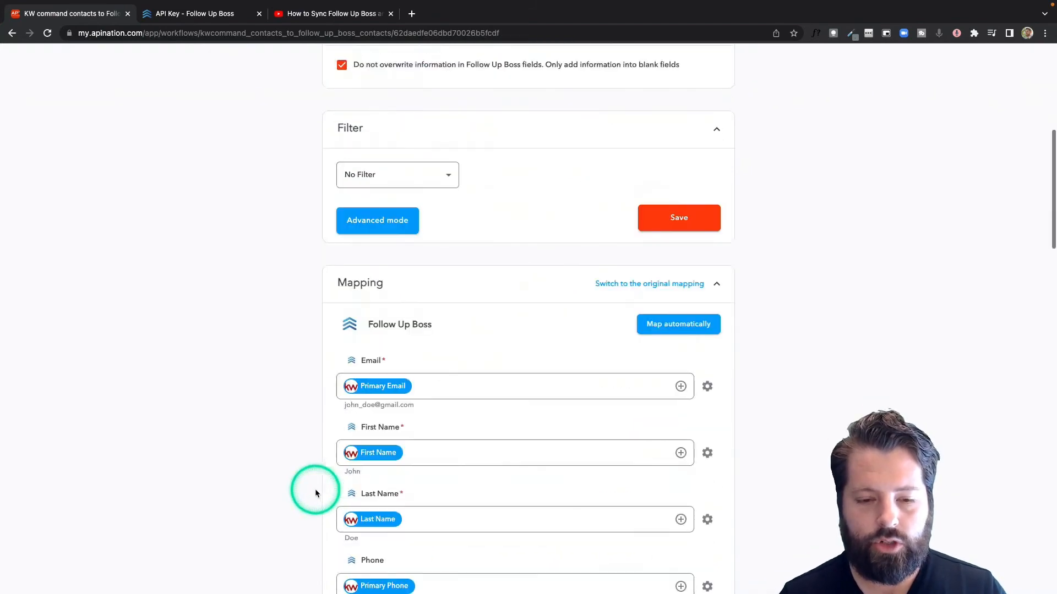
Step: Delete the agent's name from the Assigned Agent Full Name mapping, leaving it empty
scroll(410, 476, down, 1)
drag(407, 493, 305, 499)
key(BackSpace)
scroll(305, 498, down, 3)
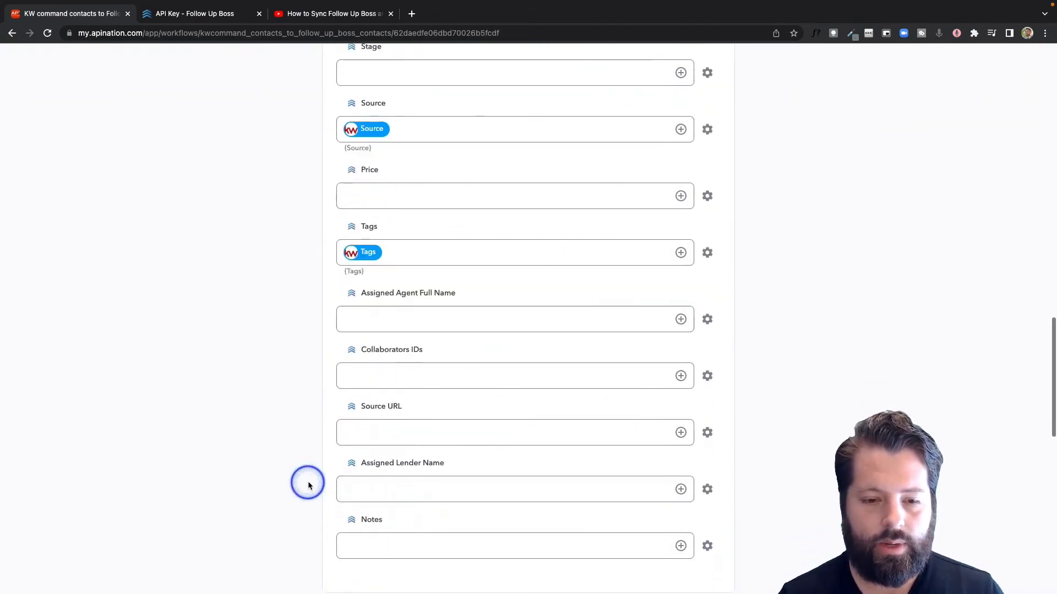
click(441, 544)
scroll(462, 545, down, 3)
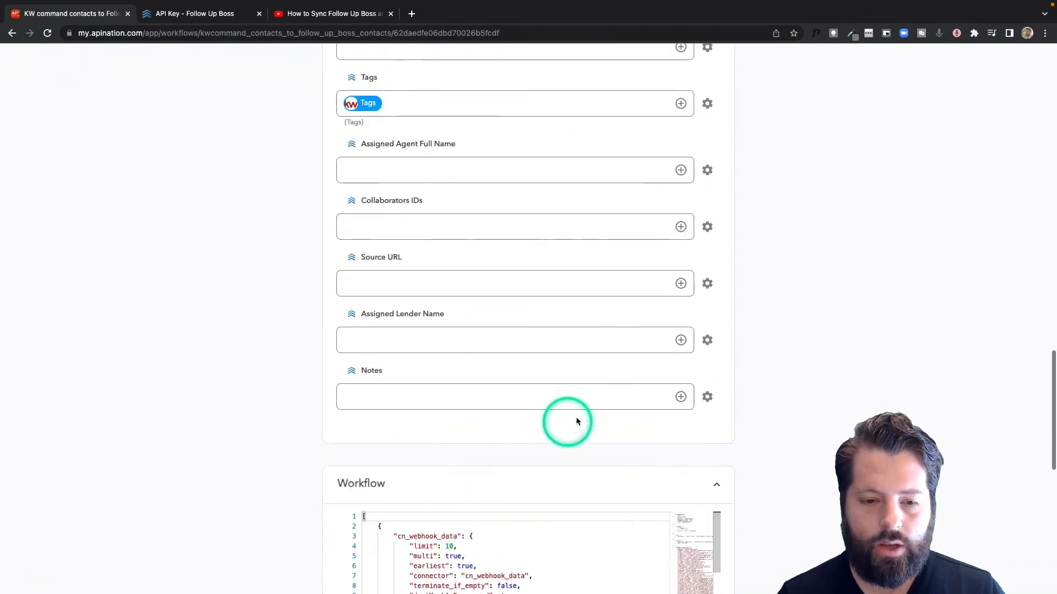
Step: Insert the Neighborhood Name field into the Notes mapping with a 'Neighborhood' label
click(681, 396)
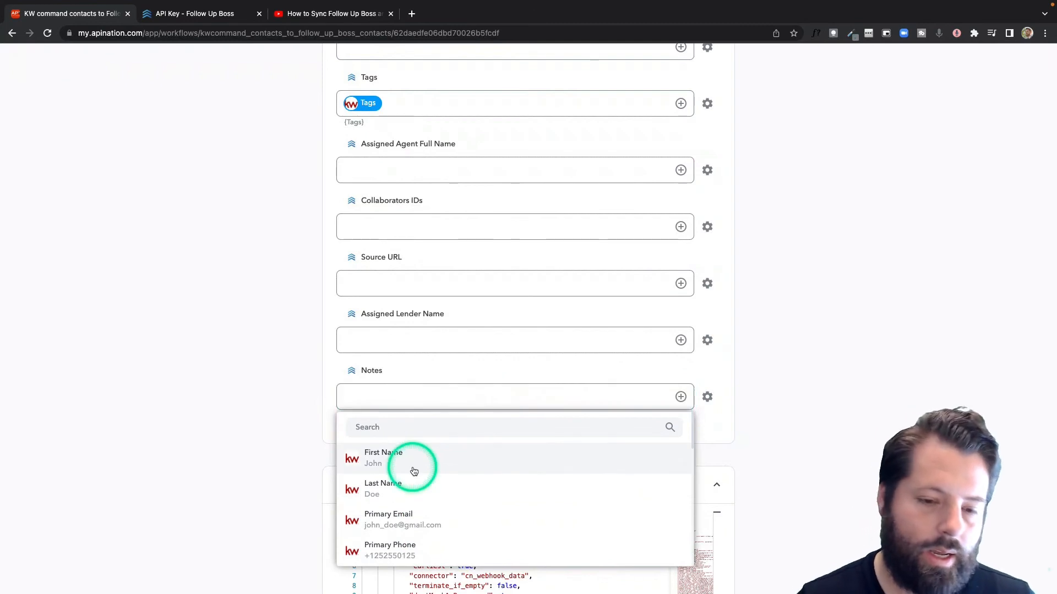
scroll(421, 493, down, 1)
scroll(421, 497, down, 8)
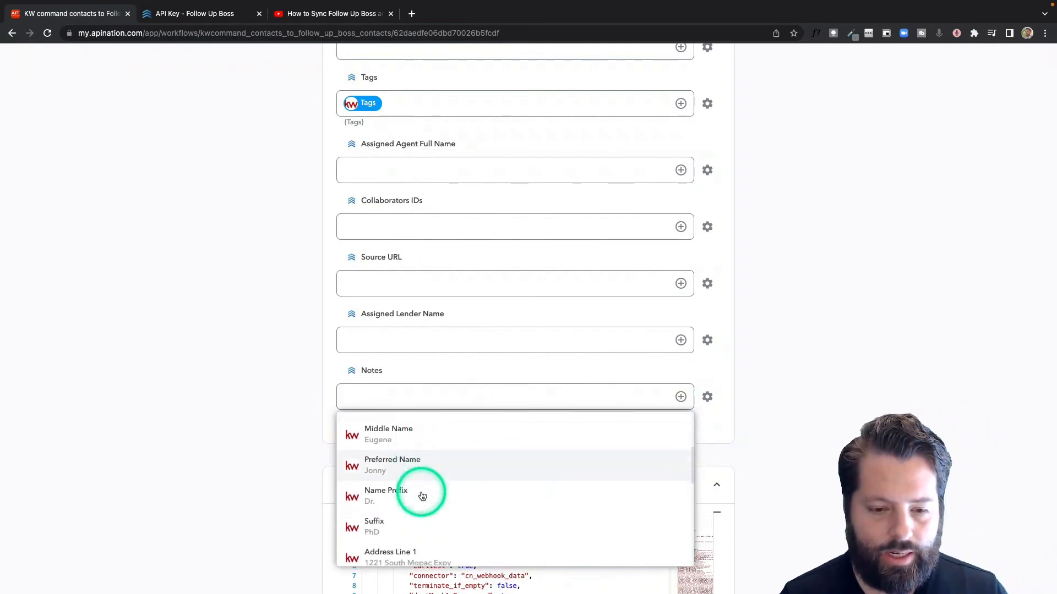
scroll(421, 497, down, 4)
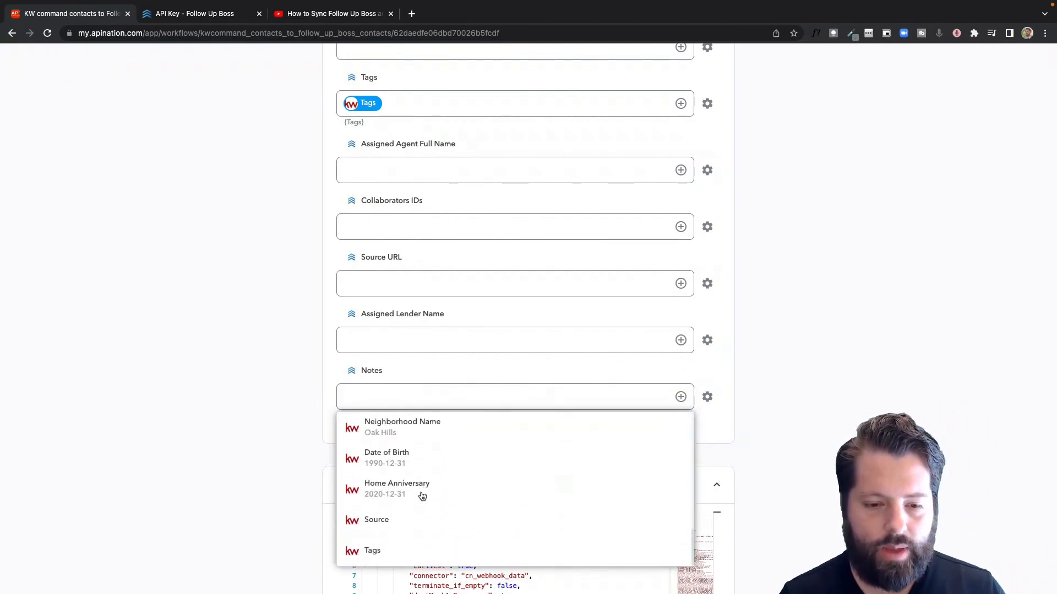
click(422, 421)
click(477, 397)
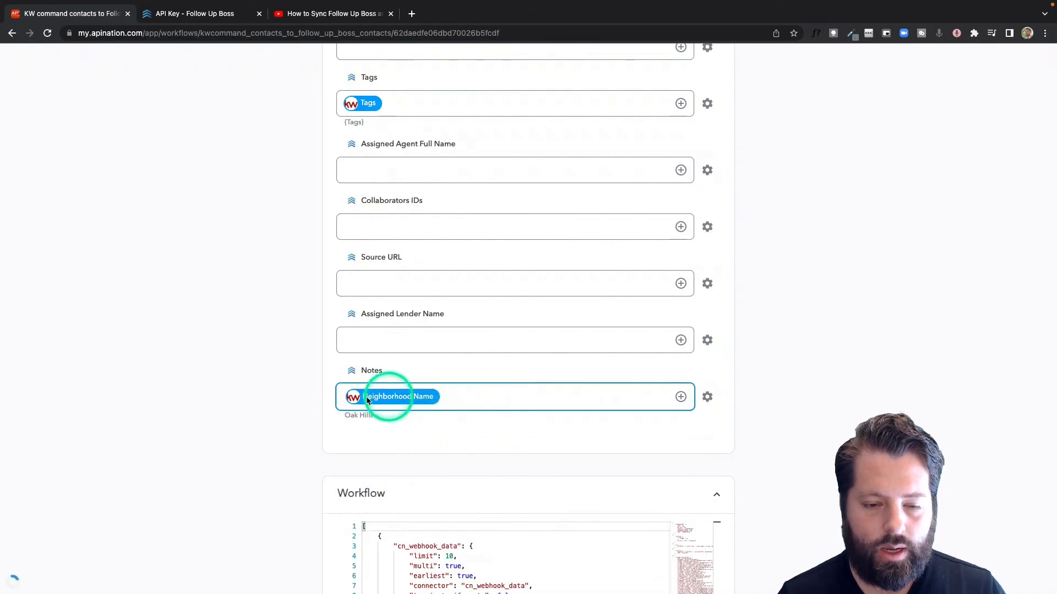
scroll(344, 395, up, 5)
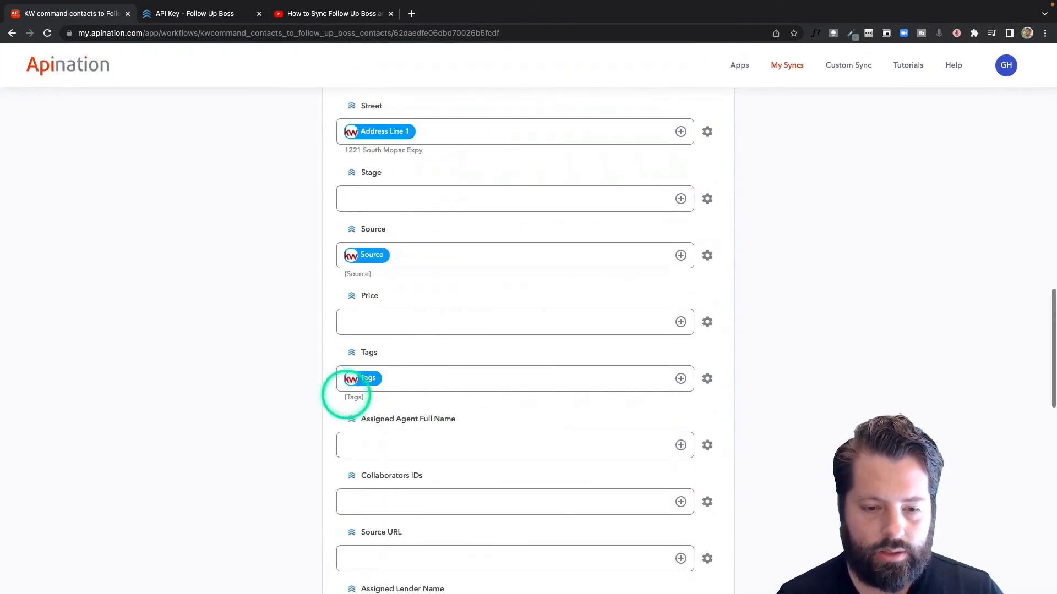
scroll(344, 395, down, 6)
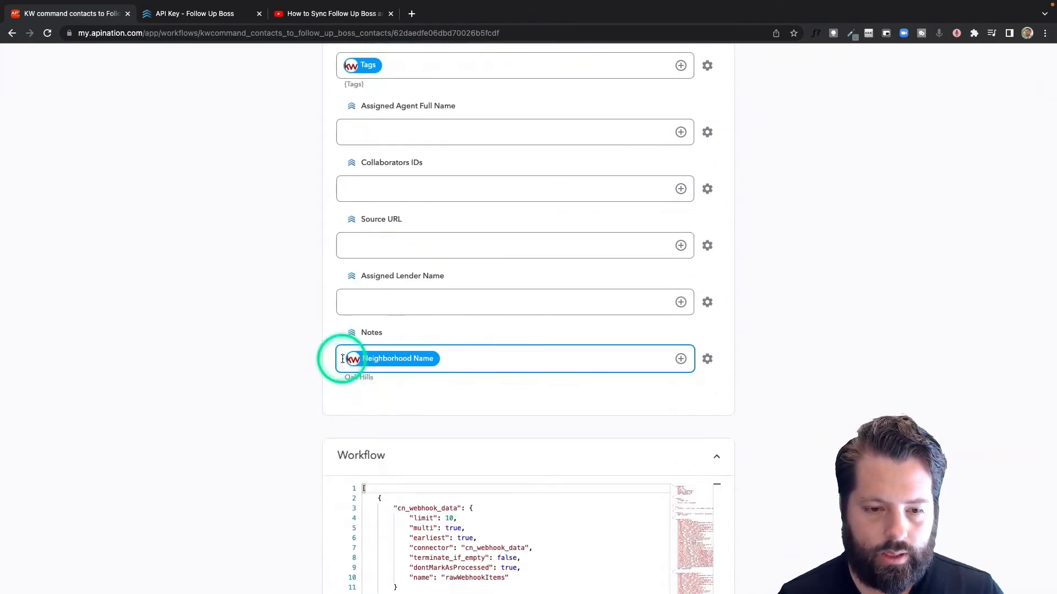
text(Neighborhood:)
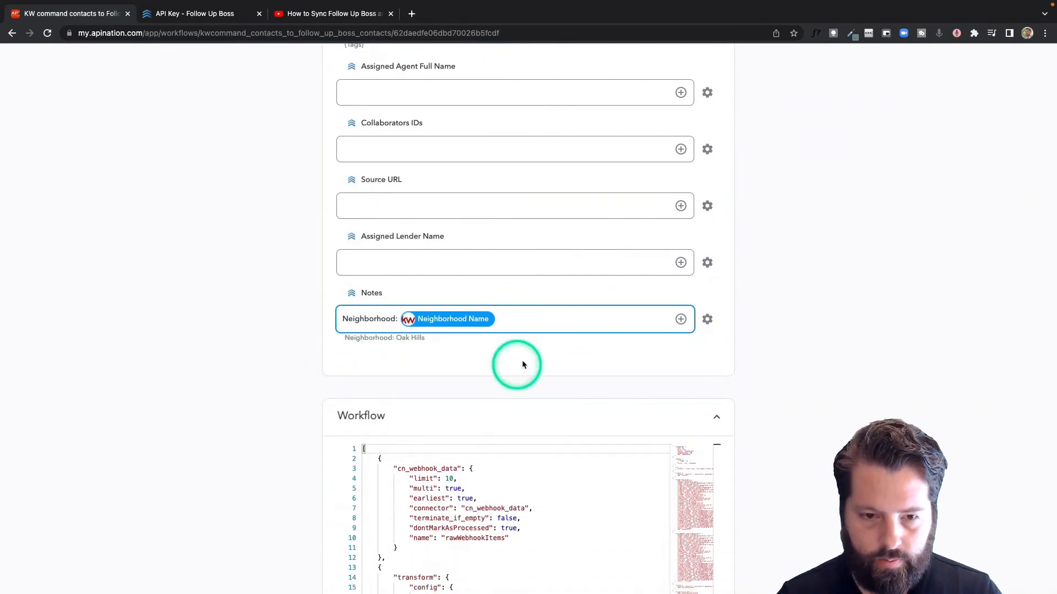
click(543, 324)
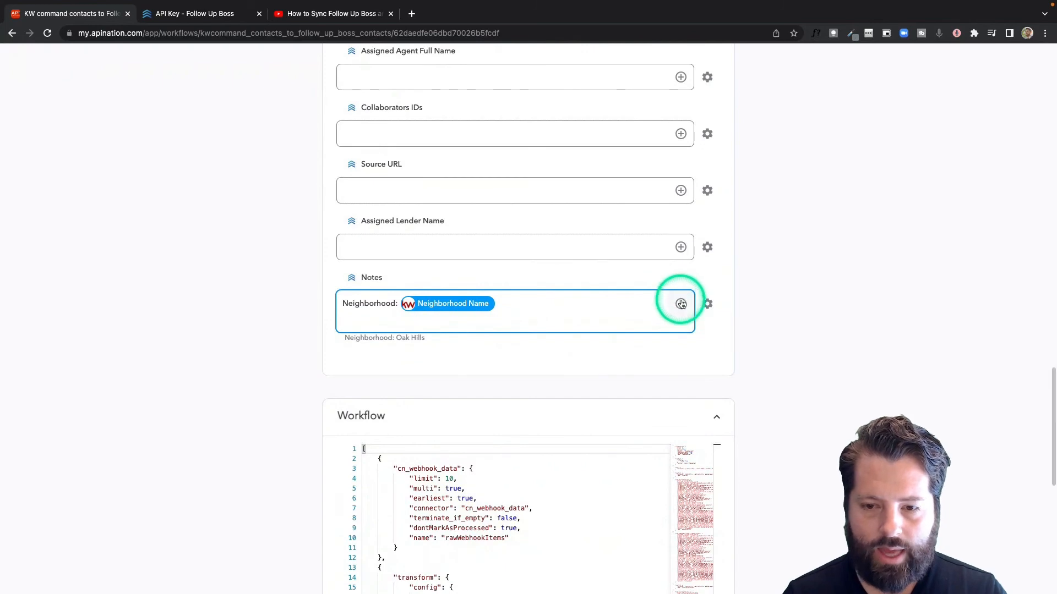
Step: Add Home Anniversary to Notes, previewing 'Neighborhood: Oak Hills Anniversary: 2020-12-31', and activate the sync
click(681, 304)
scroll(461, 433, down, 5)
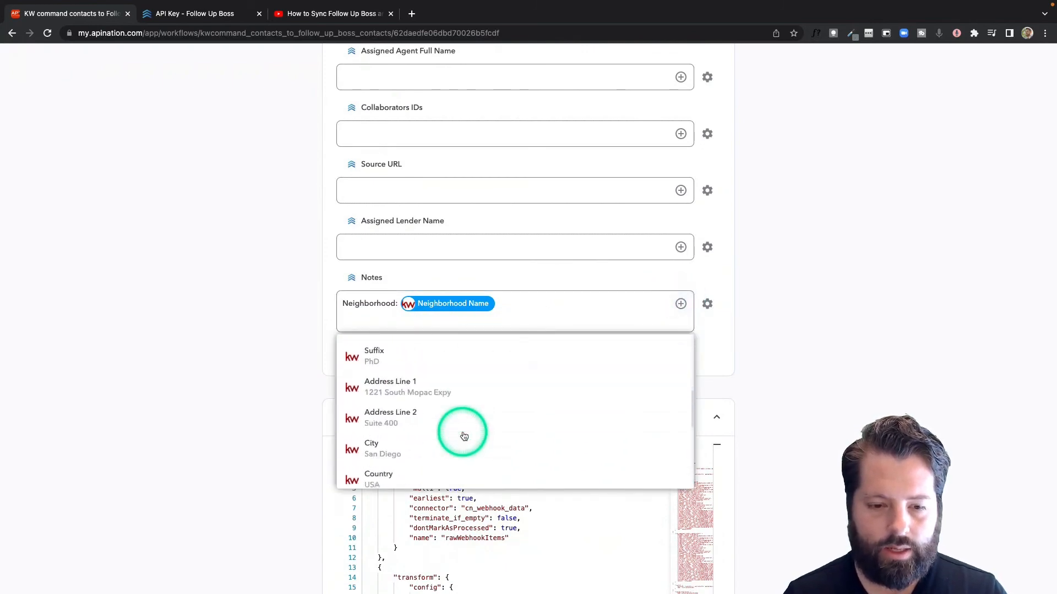
scroll(462, 434, down, 5)
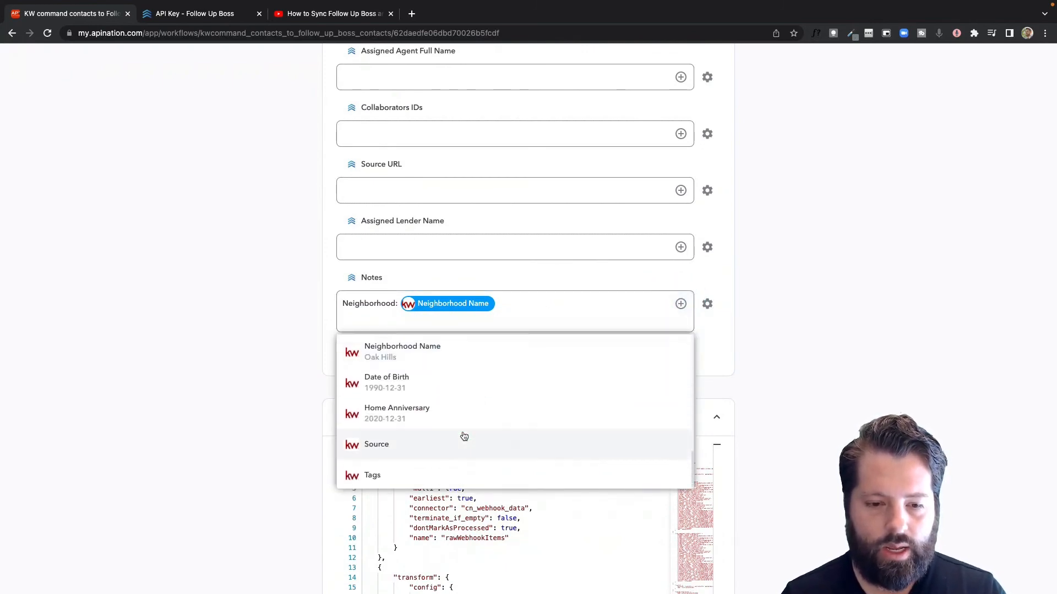
click(278, 436)
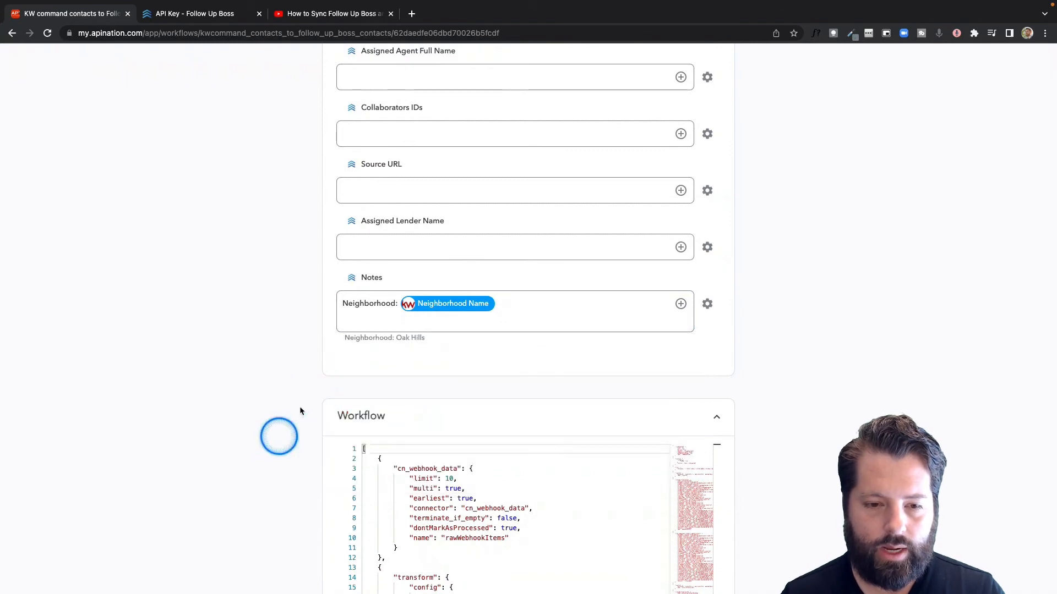
click(361, 320)
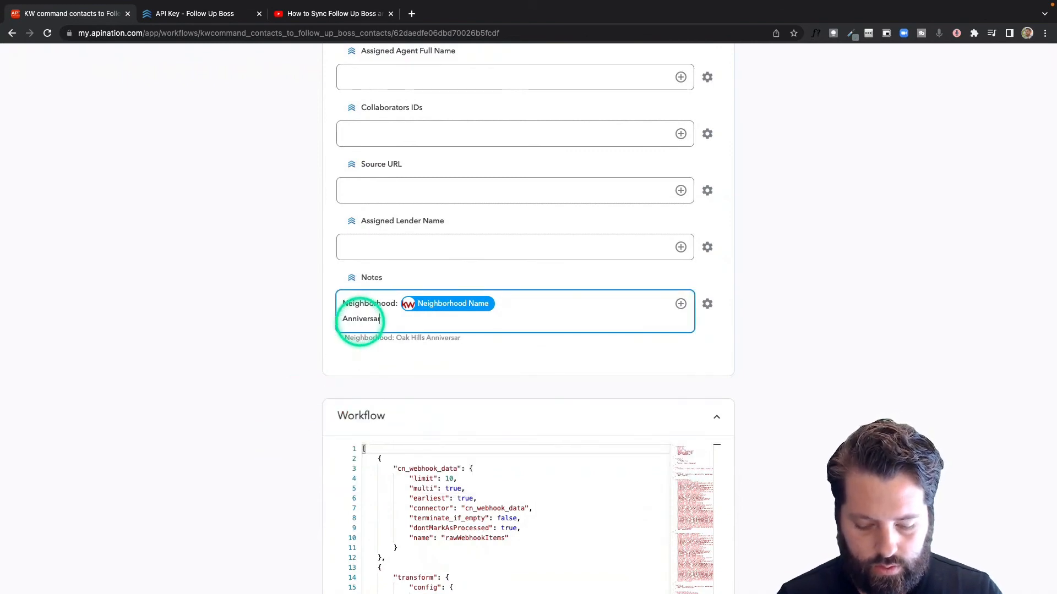
click(680, 304)
text(a)
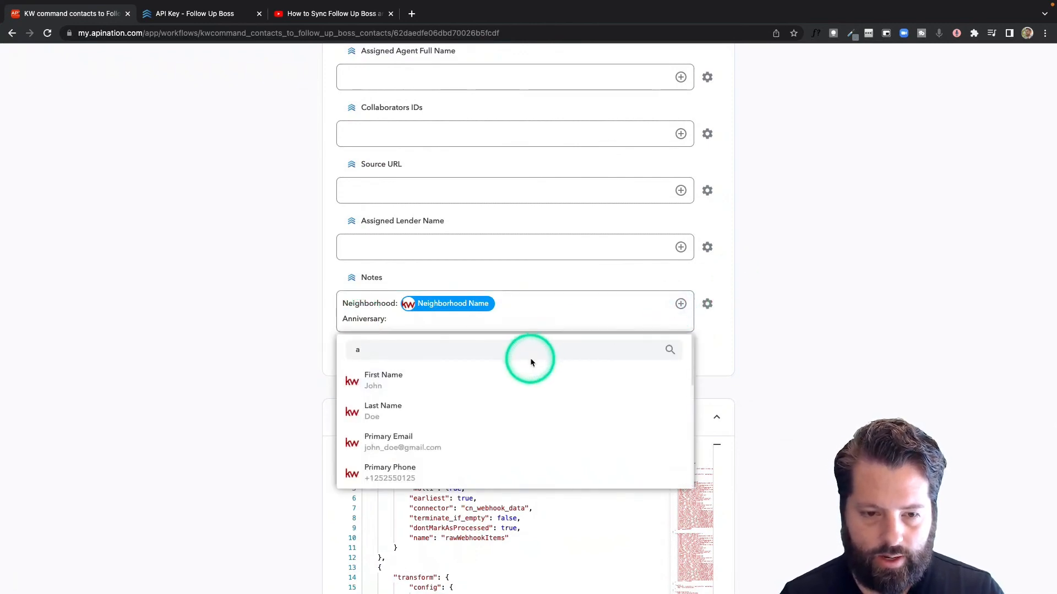
text(me Ann)
click(505, 381)
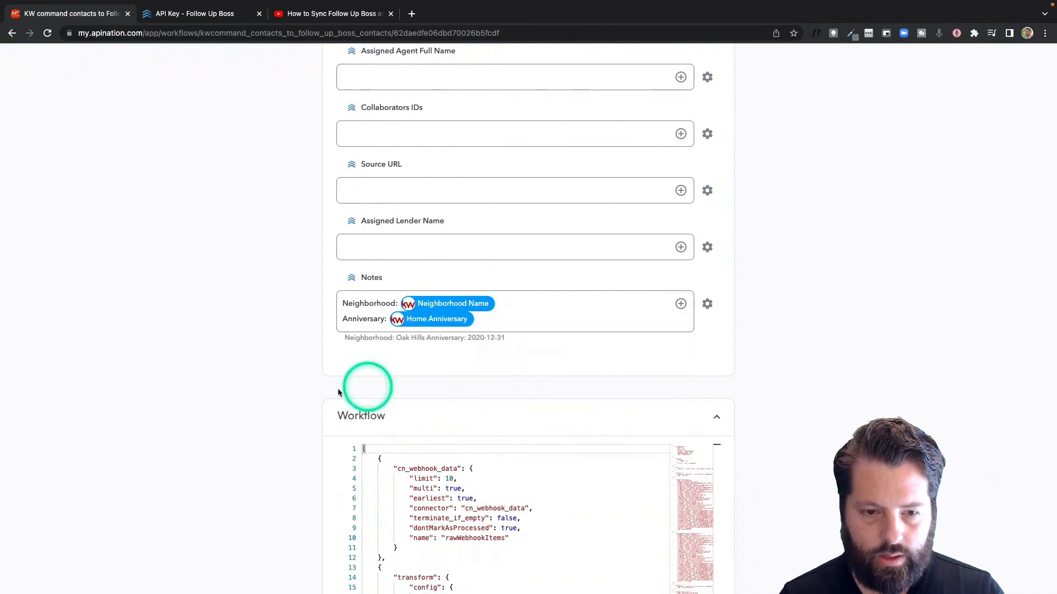
scroll(347, 406, up, 15)
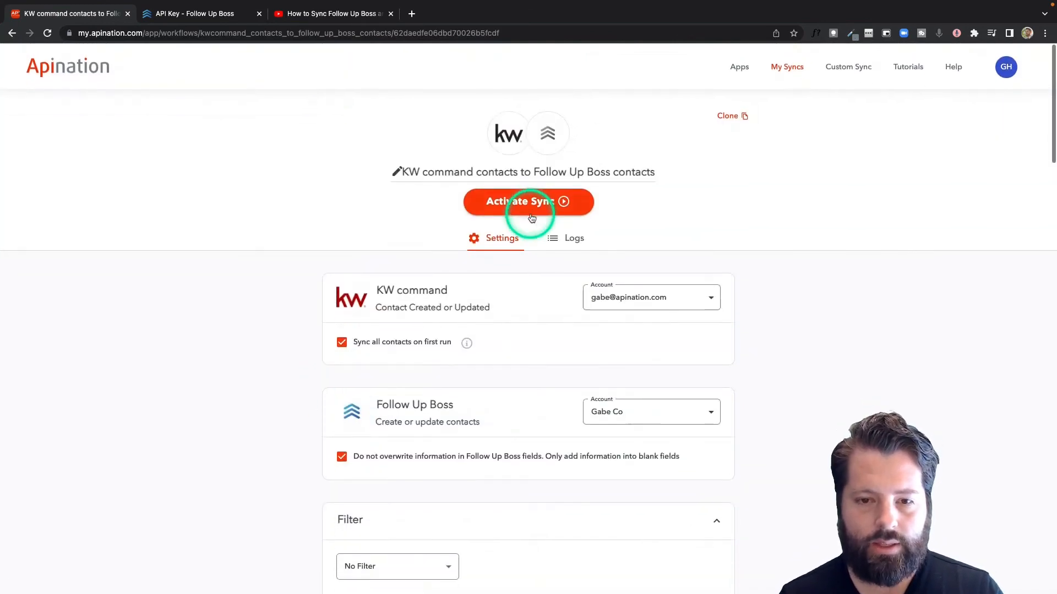
click(538, 210)
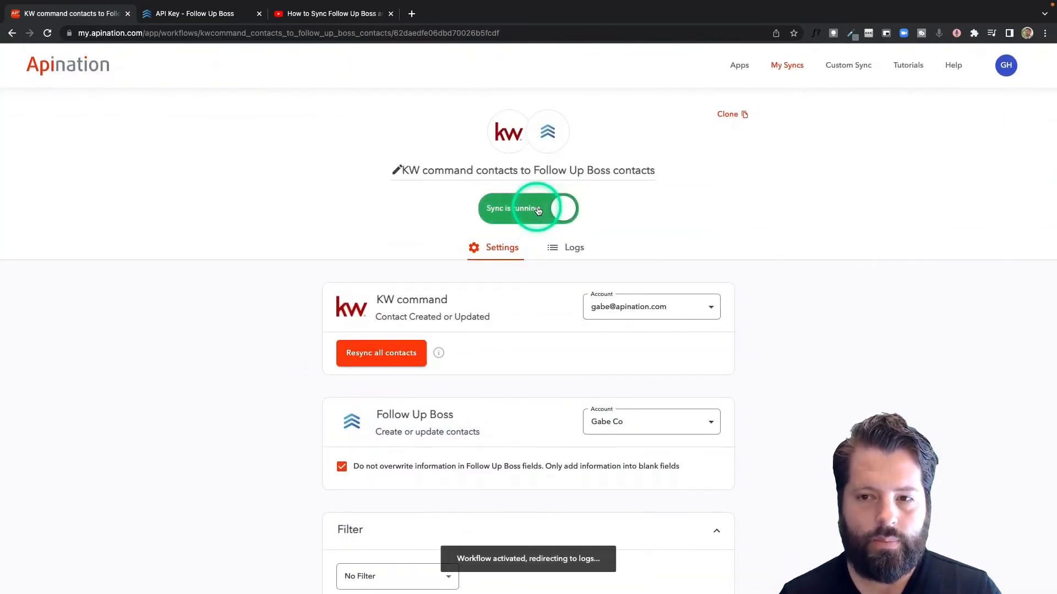